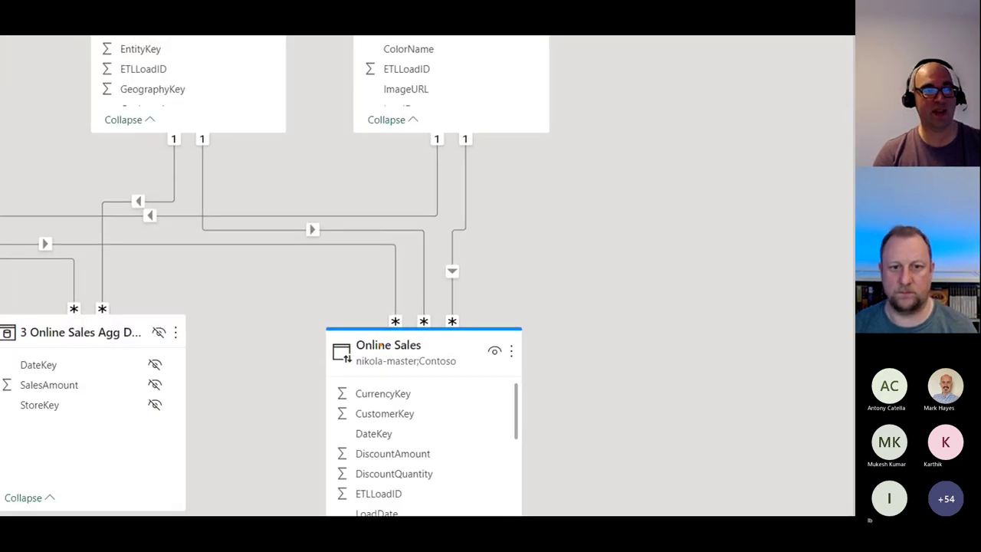
Examine the key columns of the three Online Sales aggregation tables in the model diagram, marking them with temporary on-screen ink.
mouse_move(301, 319)
left_mouse_down()
mouse_move(481, 312)
mouse_move(564, 360)
mouse_move(315, 379)
mouse_move(303, 317)
left_mouse_up()
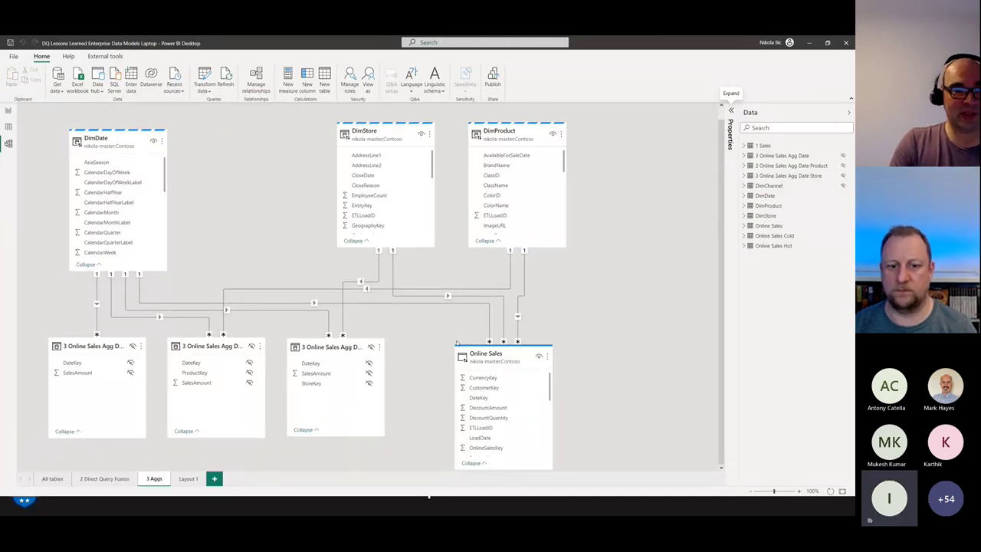
mouse_move(471, 347)
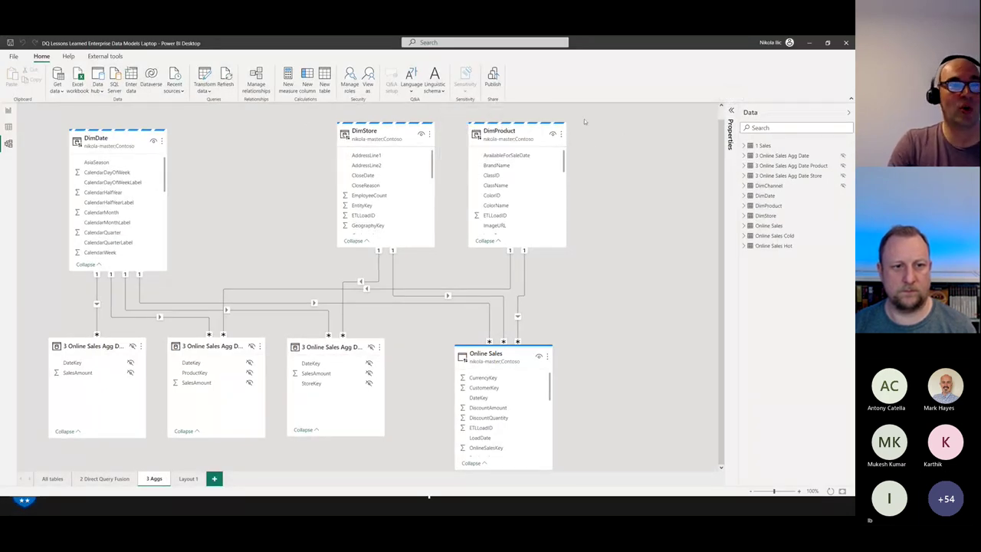
mouse_move(522, 130)
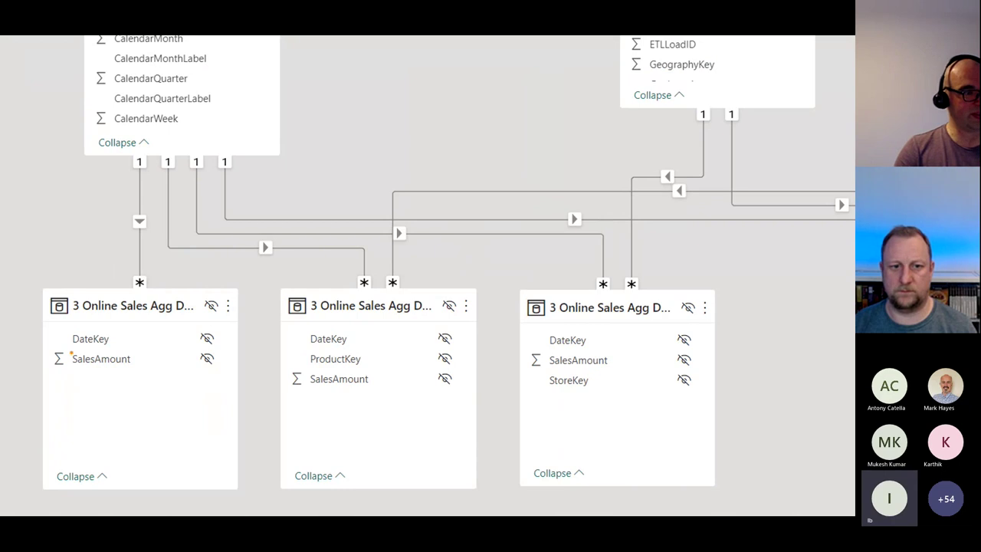
left_click_drag(70, 352, 113, 346)
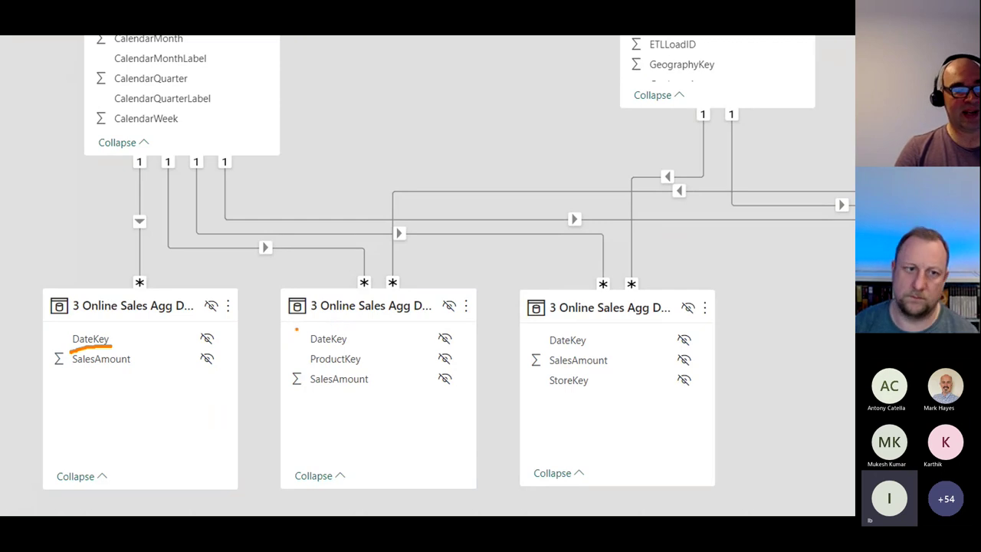
mouse_move(297, 328)
left_mouse_down()
mouse_move(384, 329)
mouse_move(366, 367)
mouse_move(325, 368)
mouse_move(296, 331)
left_mouse_up()
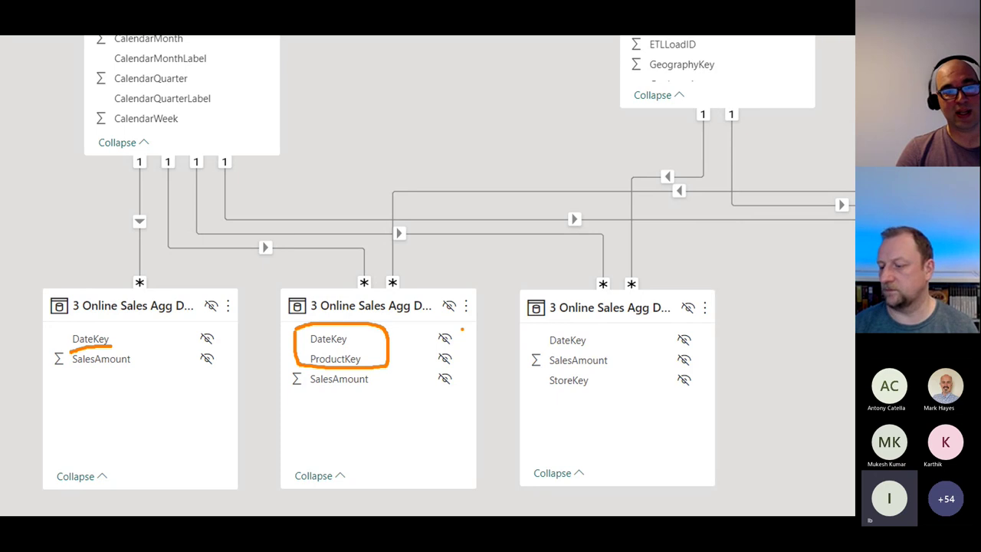
mouse_move(526, 327)
left_mouse_down()
mouse_move(604, 330)
mouse_move(580, 350)
mouse_move(562, 349)
mouse_move(610, 387)
mouse_move(549, 397)
left_mouse_up()
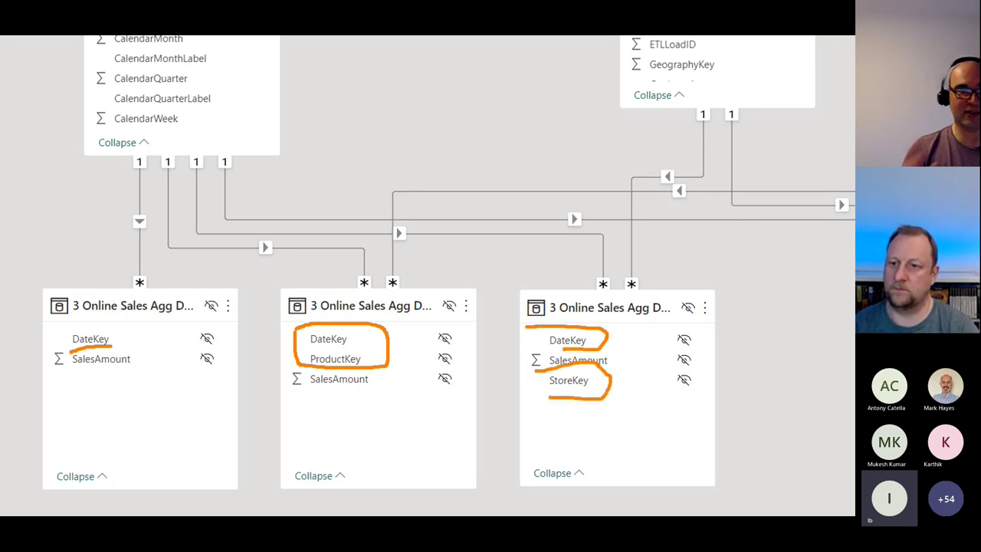
key("Escape")
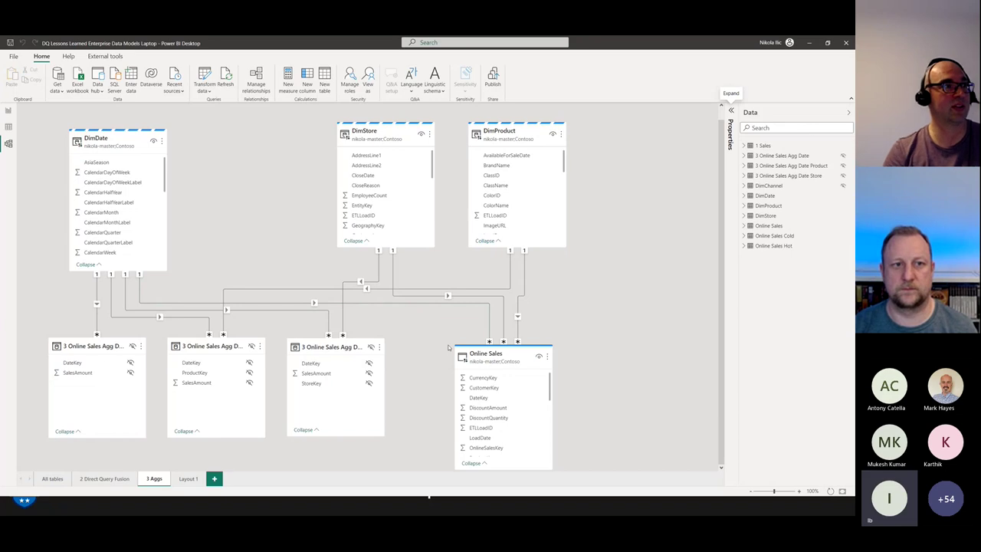
Start a Performance analyzer recording on the 3 Aggs report page and refresh its visuals.
left_click(9, 110)
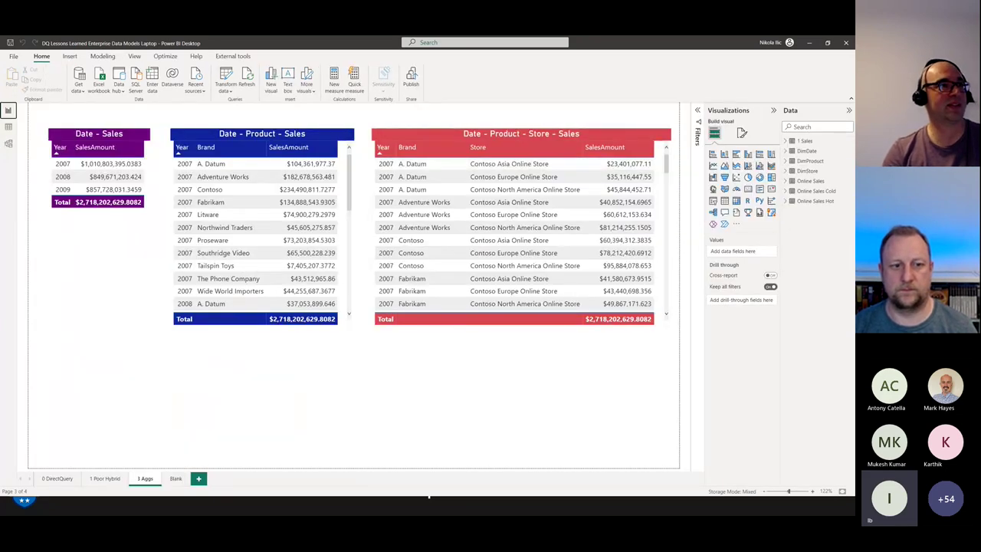
left_click(135, 57)
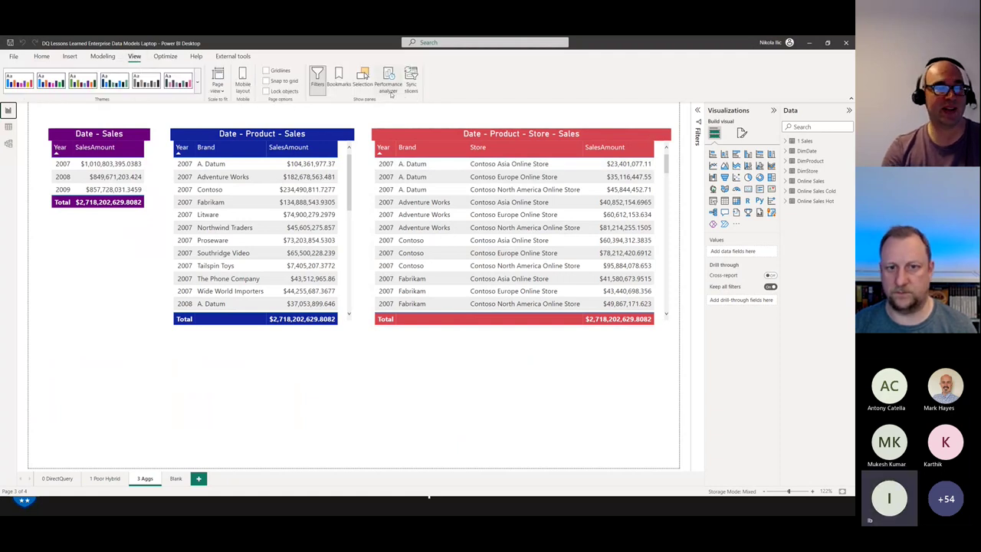
left_click(390, 89)
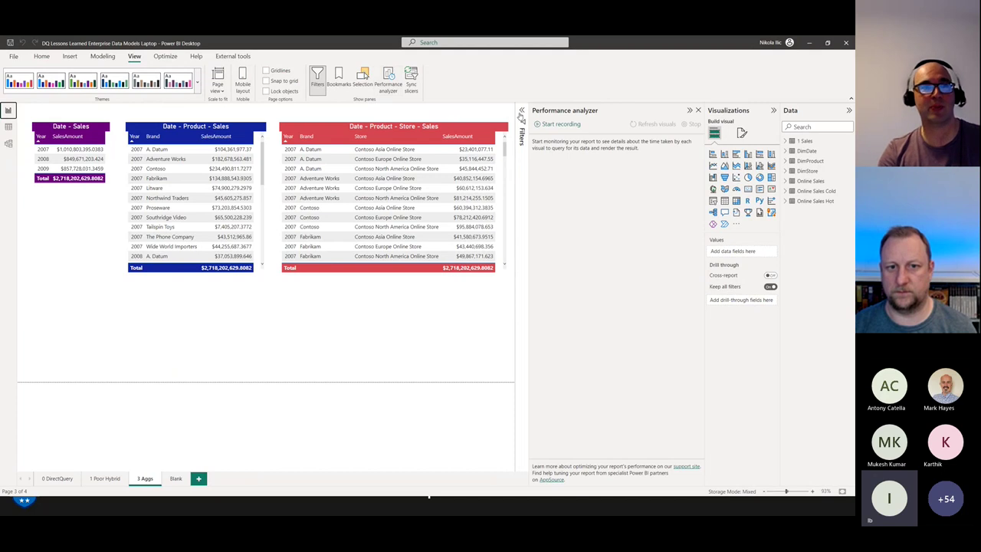
left_click(558, 126)
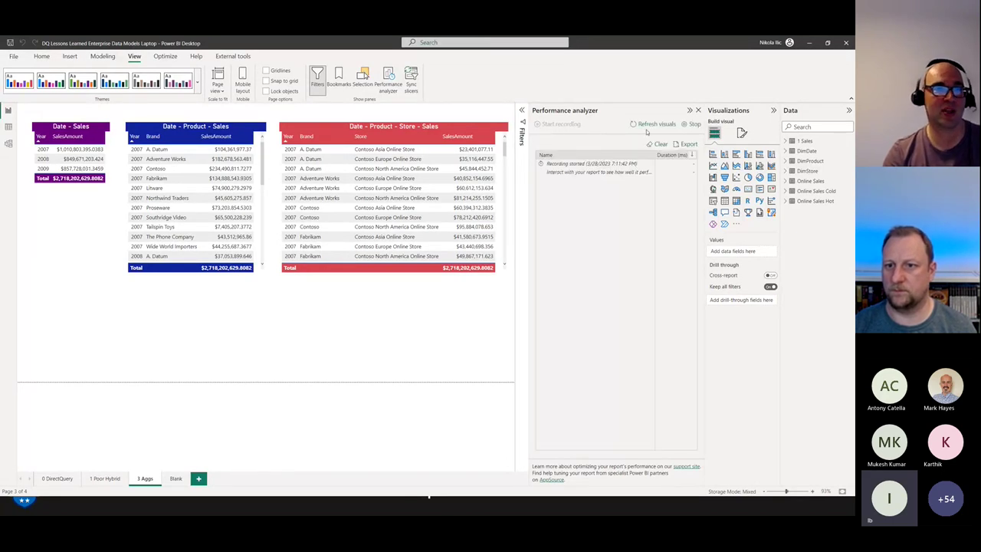
left_click(650, 125)
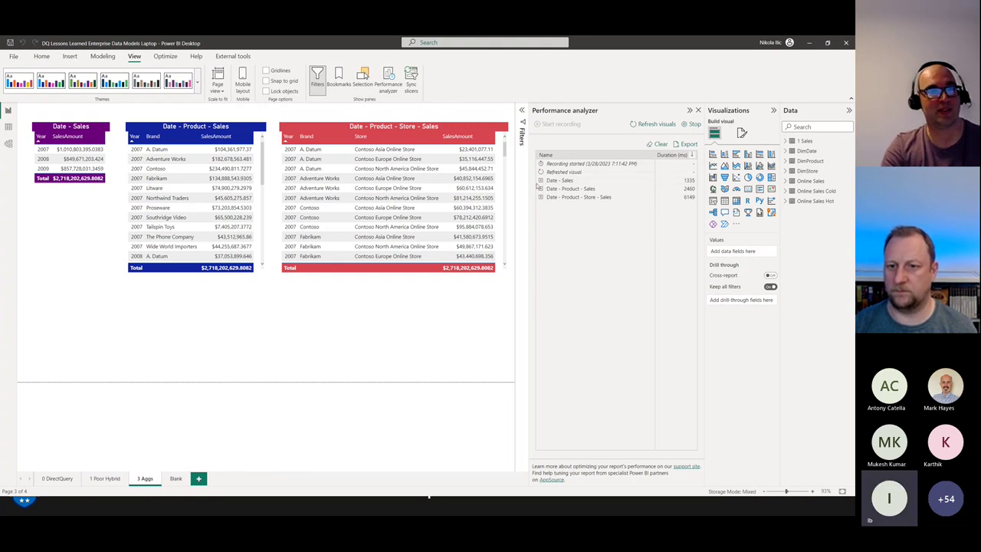
Inspect the duration breakdown of the Date - Sales visual in the performance results.
left_click(97, 189)
left_click(55, 150)
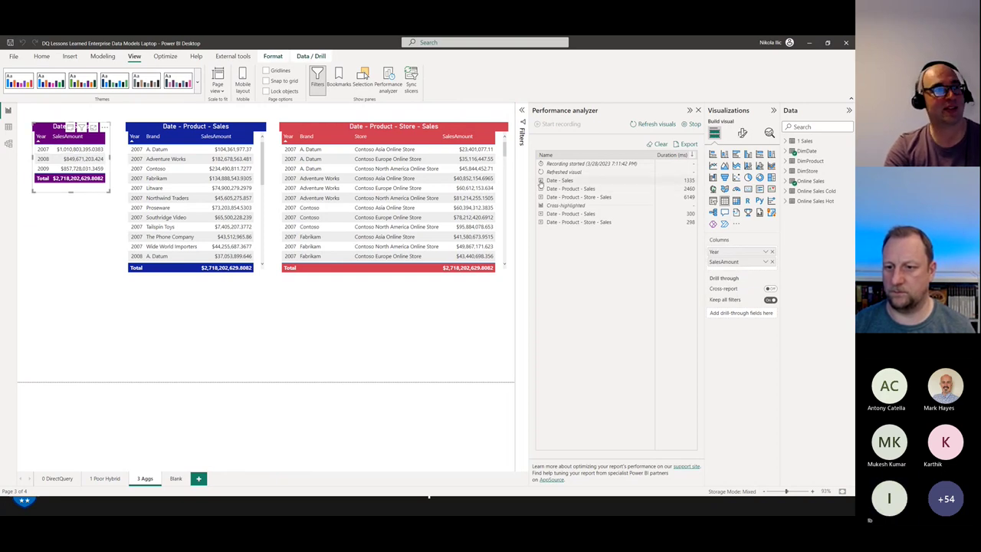
left_click(540, 180)
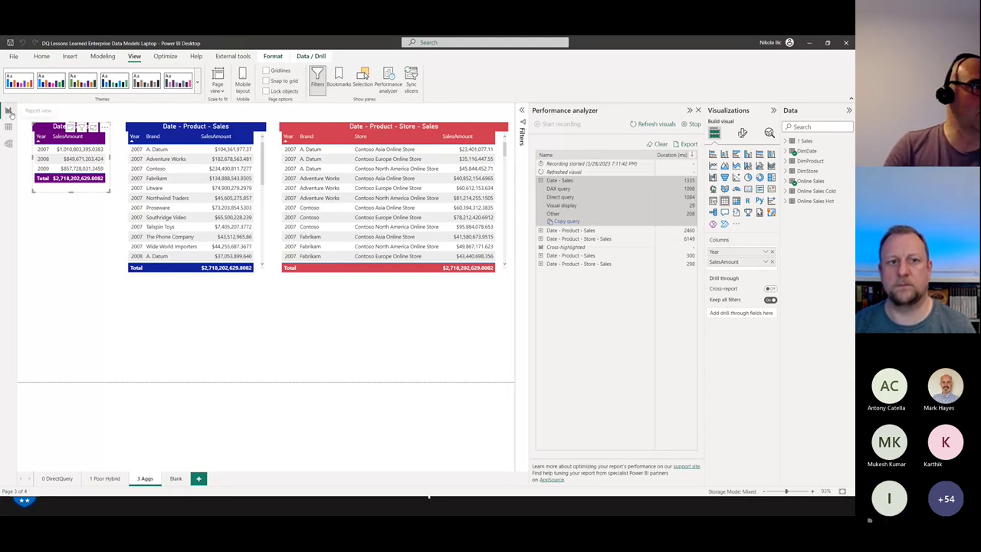
Open the aggregation settings of the 3 Online Sales Agg Date table in the model and set the SalesAmount summarization to Sum.
left_click(9, 143)
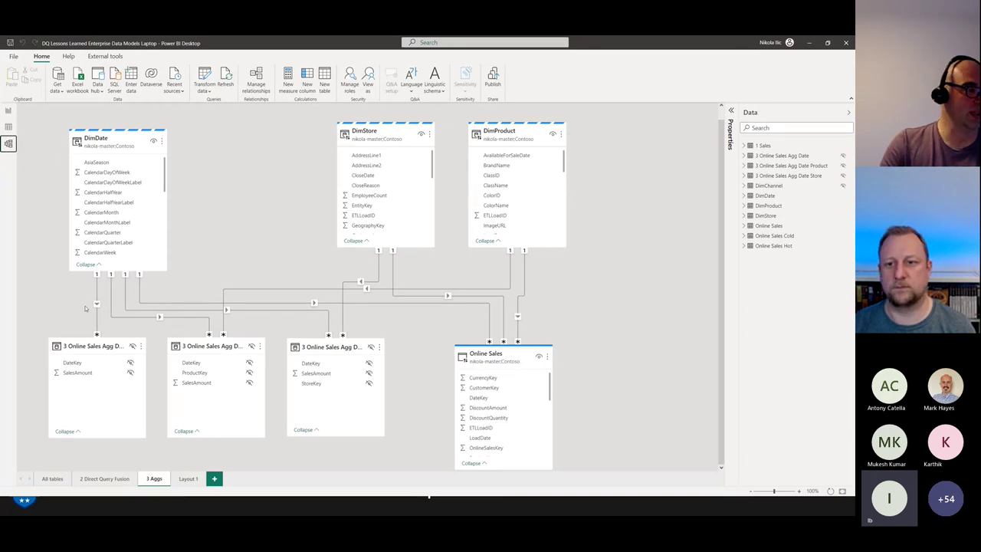
left_click(141, 347)
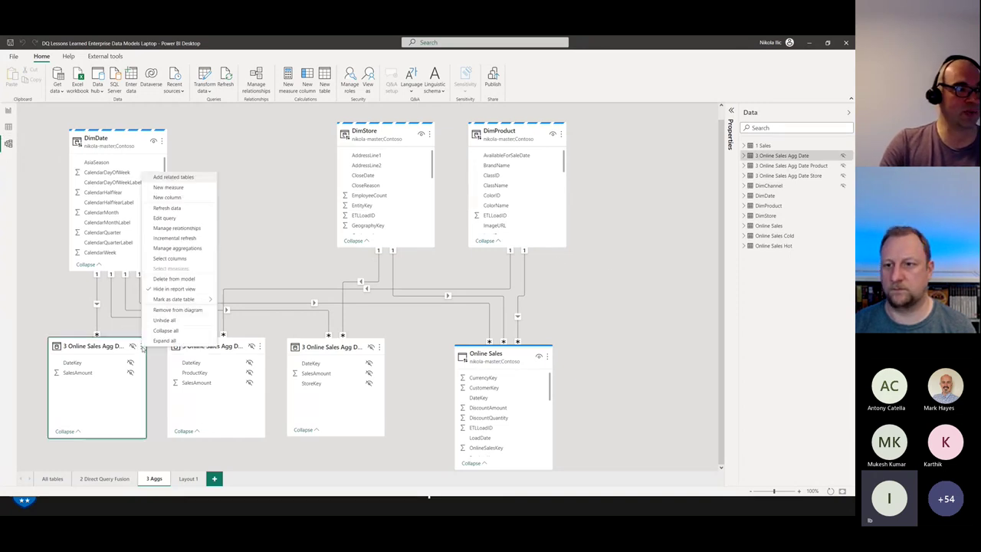
left_click(166, 249)
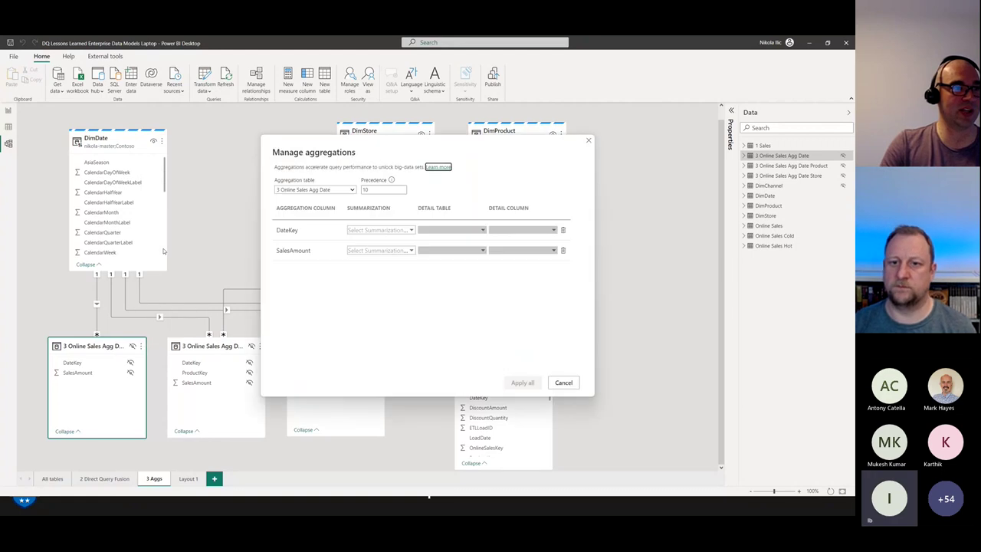
left_click(372, 190)
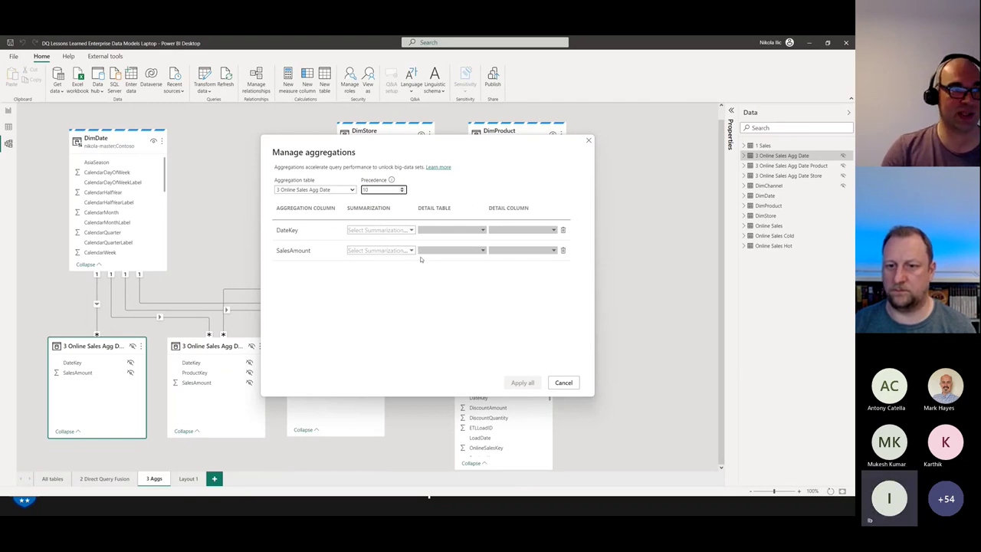
left_click(413, 250)
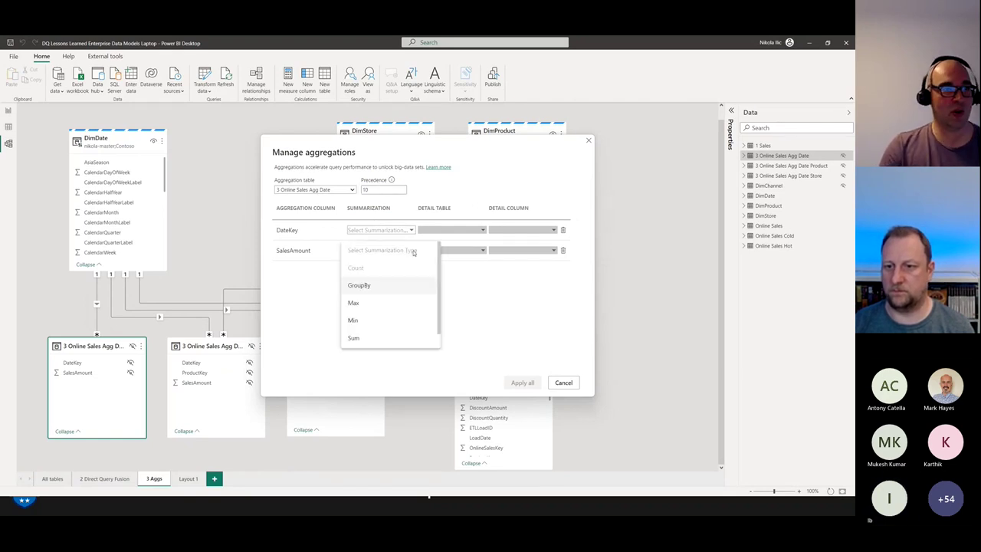
left_click(354, 338)
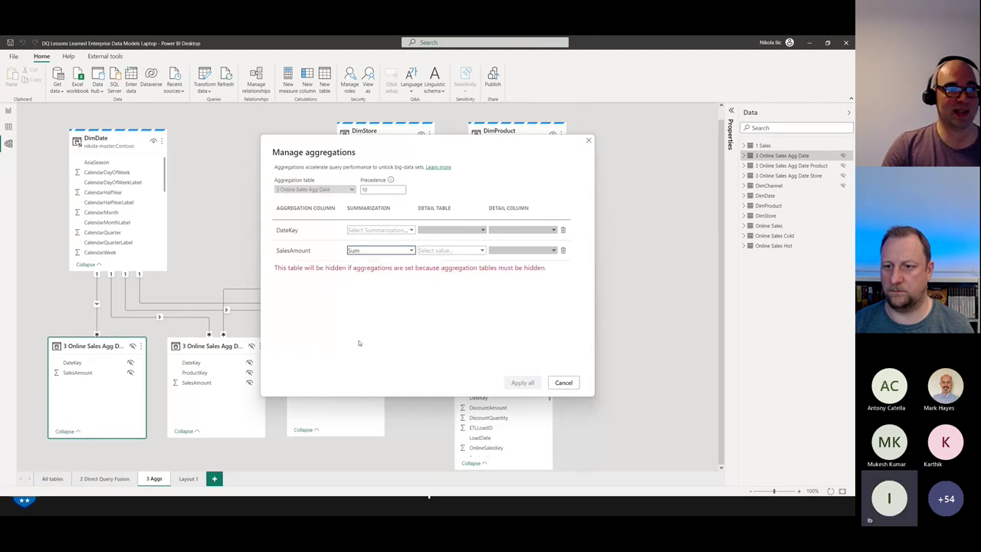
Map the summed SalesAmount to the SalesAmount column of the Online Sales detail table and apply the aggregation.
left_click(483, 250)
left_click(452, 308)
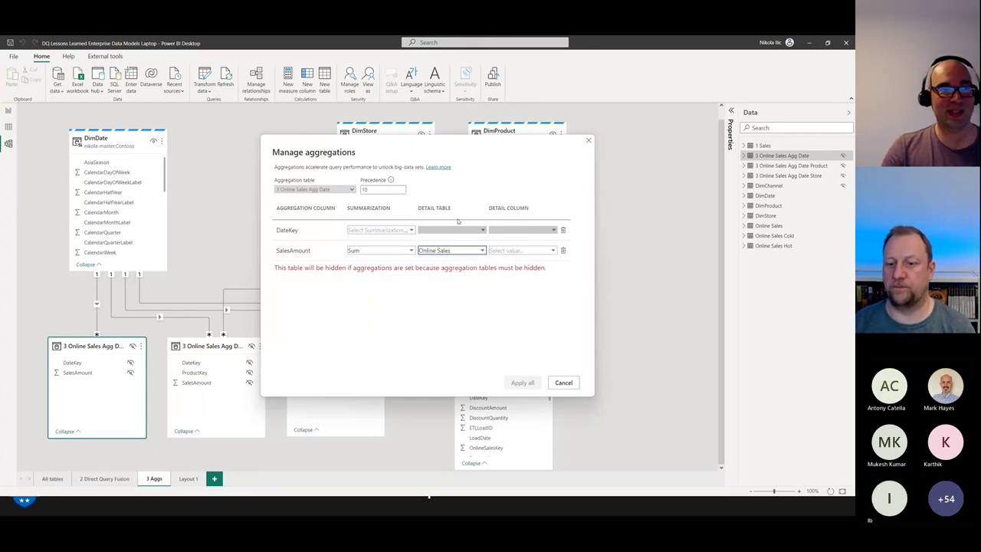
left_click(533, 253)
scroll(540, 292, "down", 3)
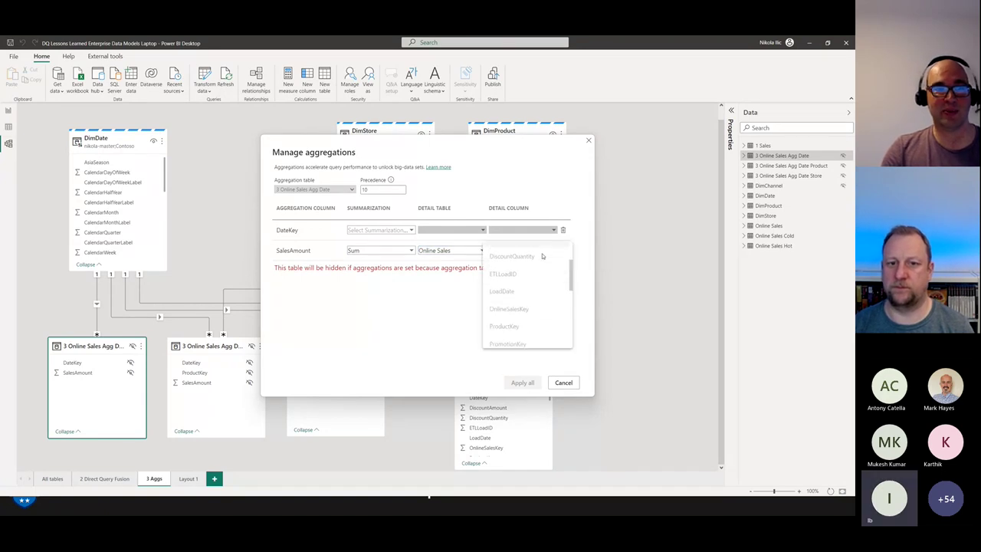
scroll(542, 256, "down", 1)
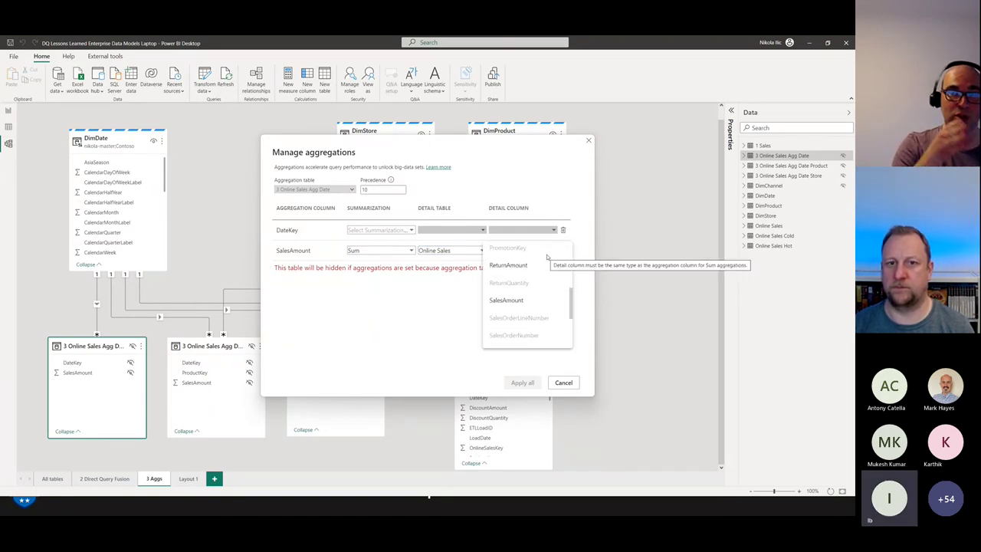
left_click(517, 302)
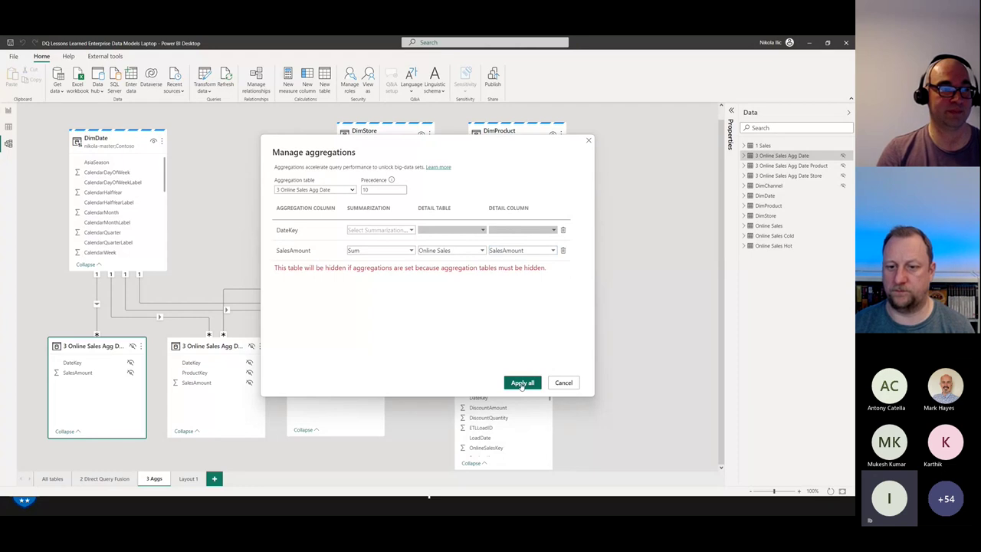
left_click(522, 383)
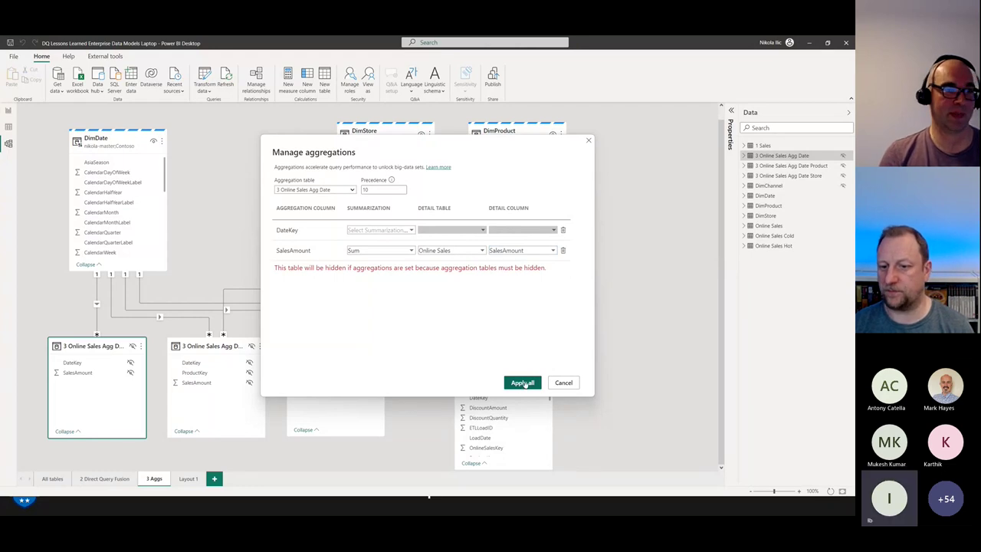
Set up and apply the 3 Online Sales Agg Date Product aggregation, with SalesAmount as the Sum of SalesAmount in Online Sales.
left_click(260, 346)
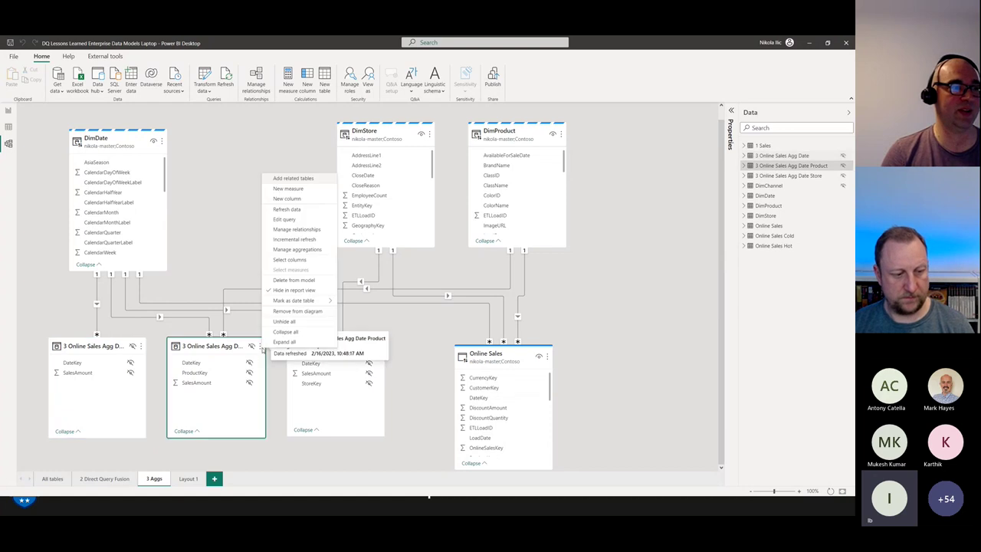
left_click(291, 249)
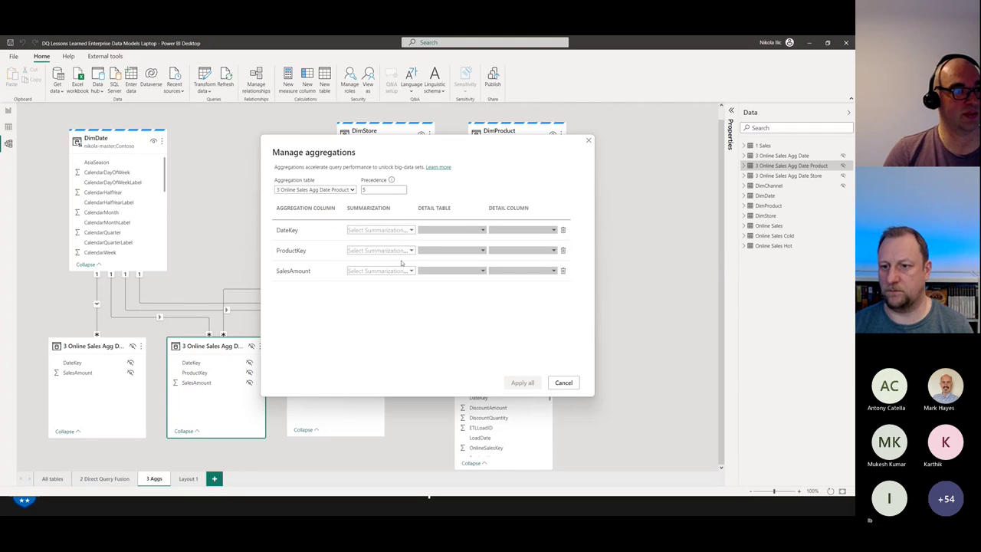
left_click(396, 270)
left_click(371, 357)
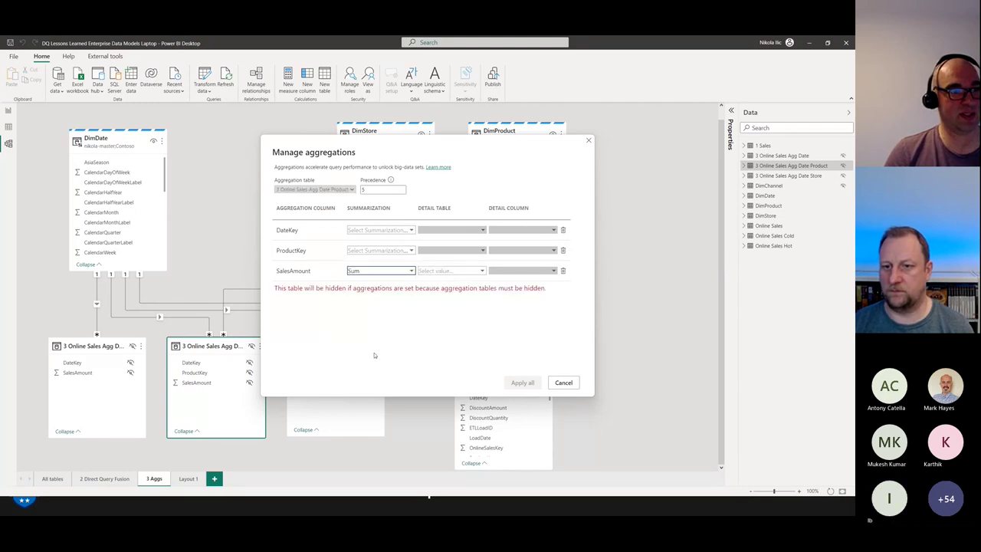
left_click(452, 270)
scroll(460, 322, "down", 2)
left_click(441, 322)
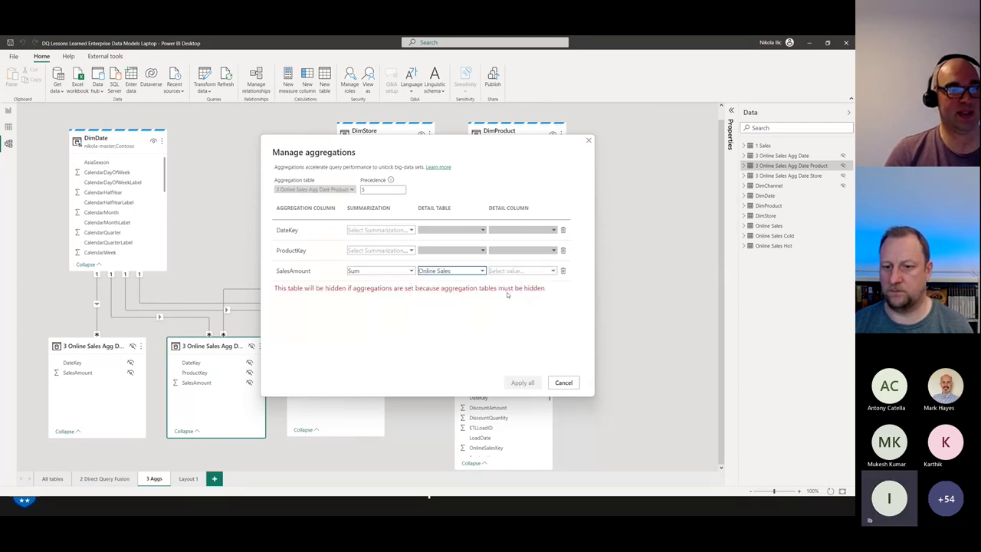
left_click(521, 270)
scroll(514, 322, "down", 2)
left_click(507, 337)
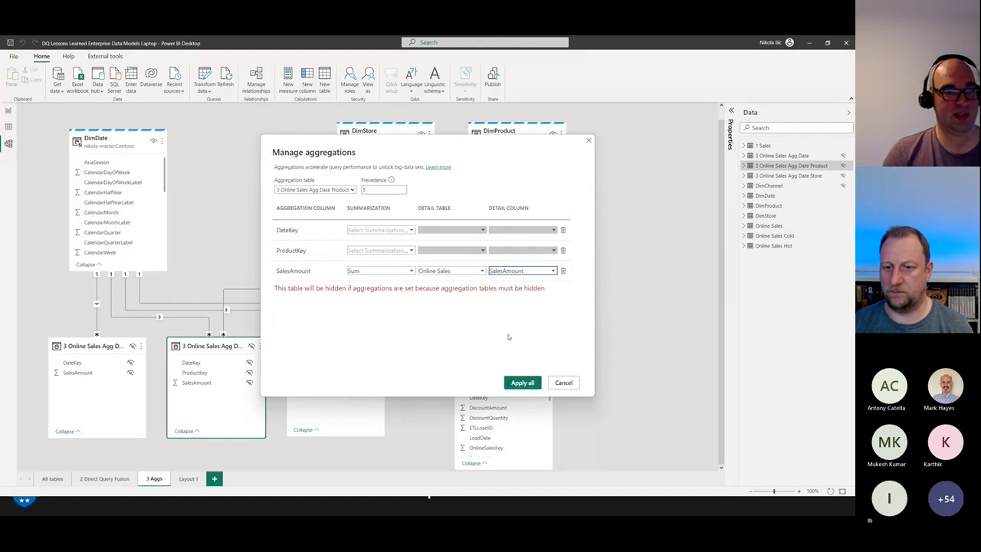
left_click(523, 383)
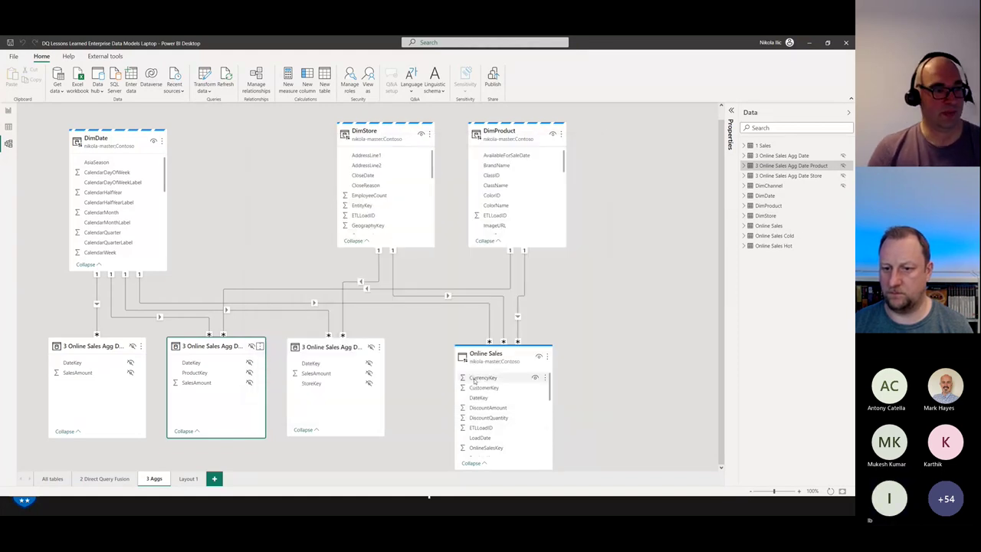
Open the aggregation settings of the 3 Online Sales Agg Date Store table and set the SalesAmount summarization to Sum.
left_click(365, 353)
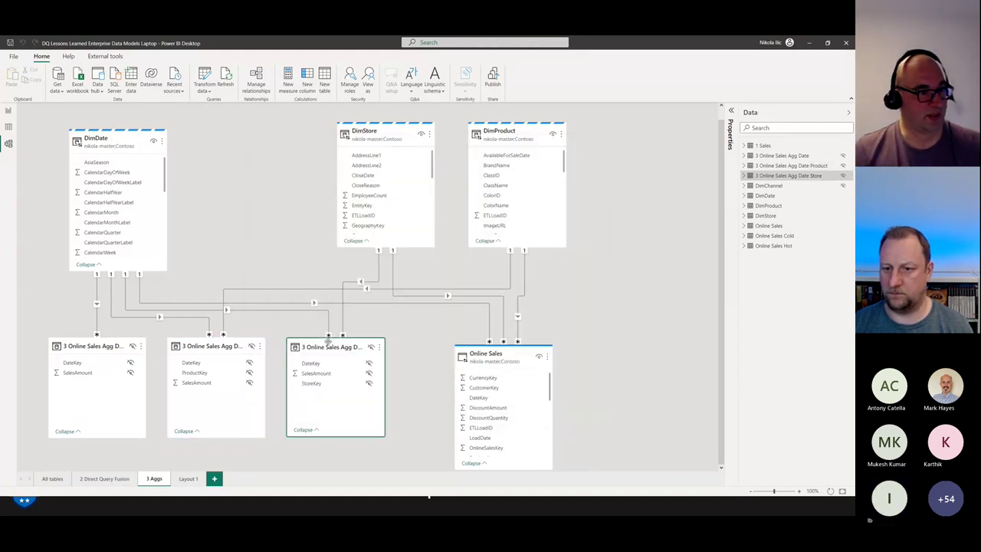
left_click(379, 347)
left_click(399, 246)
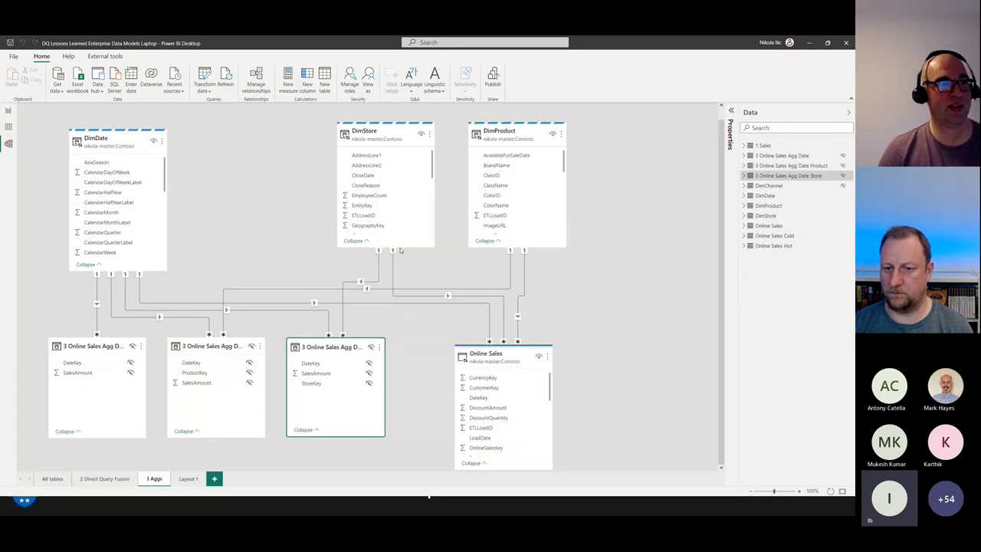
left_click(388, 253)
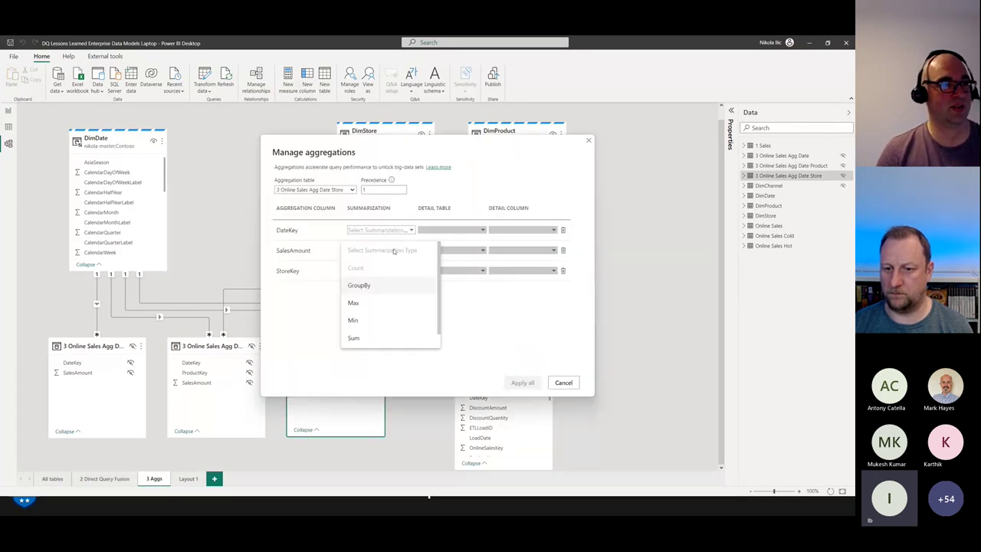
left_click(365, 340)
Map SalesAmount to the SalesAmount column of the Online Sales detail table and apply the Date Store aggregation.
left_click(461, 250)
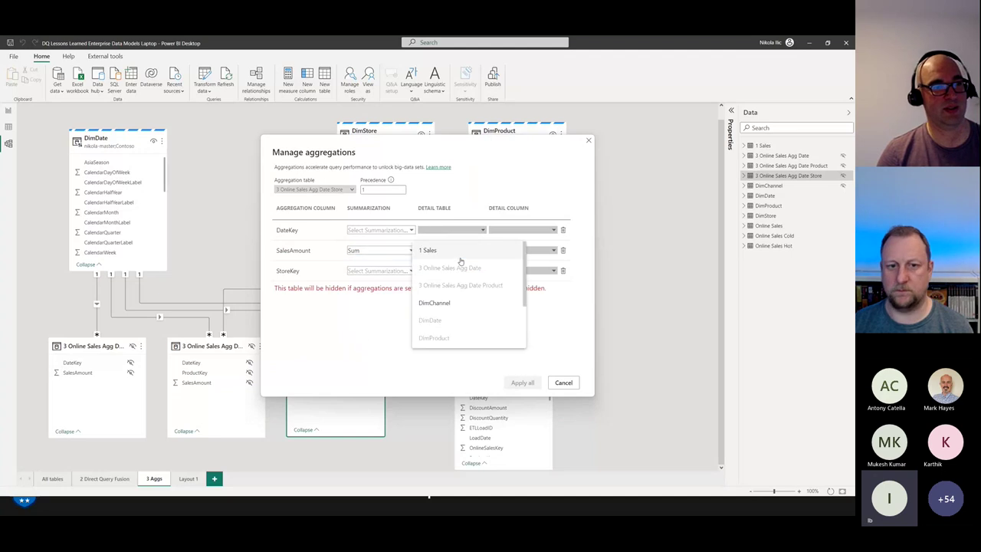
scroll(447, 301, "down", 2)
left_click(449, 305)
left_click(521, 250)
scroll(513, 310, "down", 3)
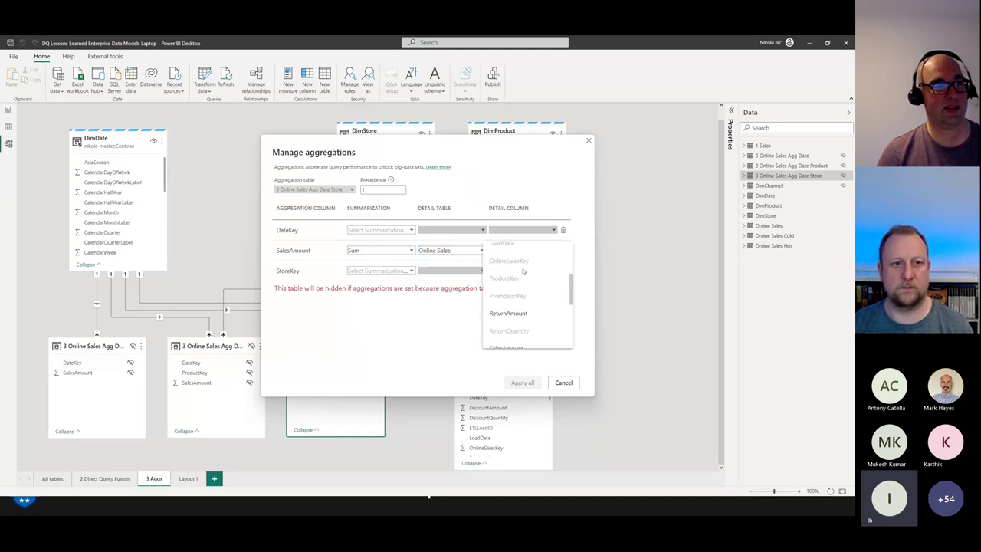
left_click(512, 315)
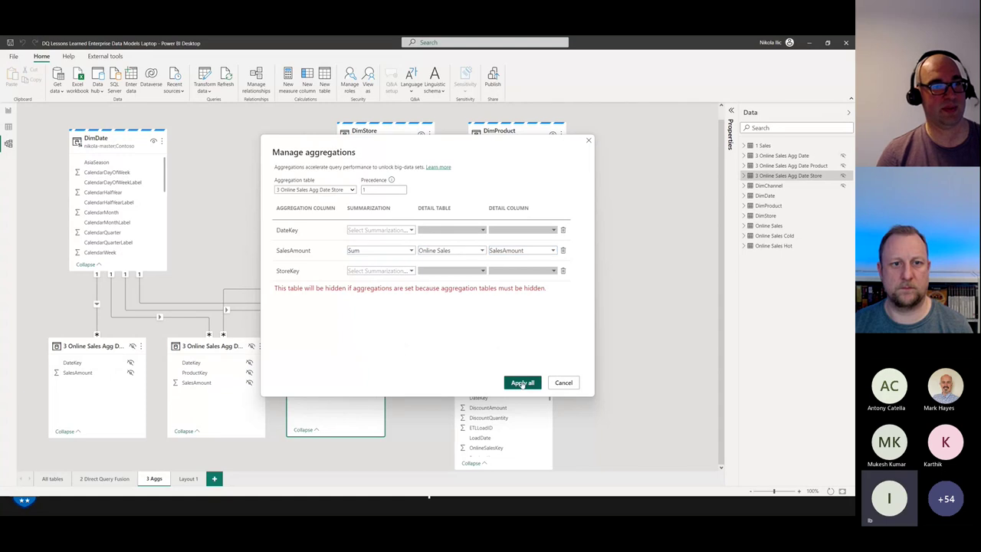
left_click(521, 382)
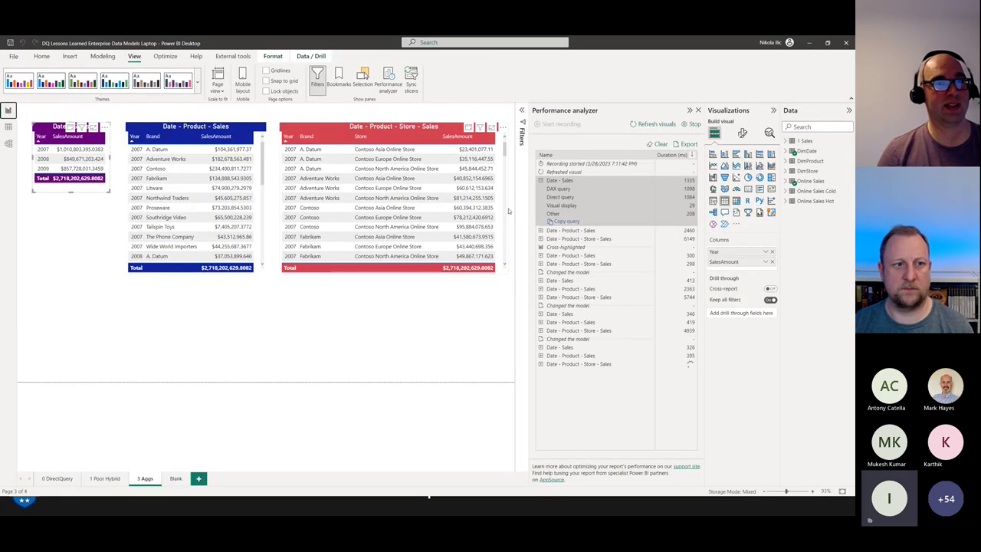
Clear the performance results, refresh the report visuals and inspect the duration breakdown of the refreshed Date - Sales visual.
left_click(655, 144)
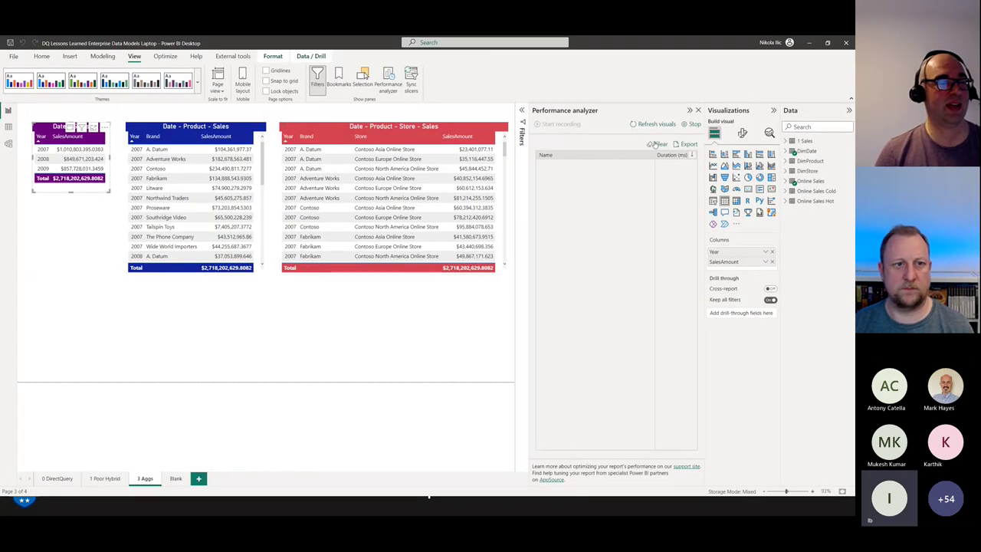
left_click(643, 125)
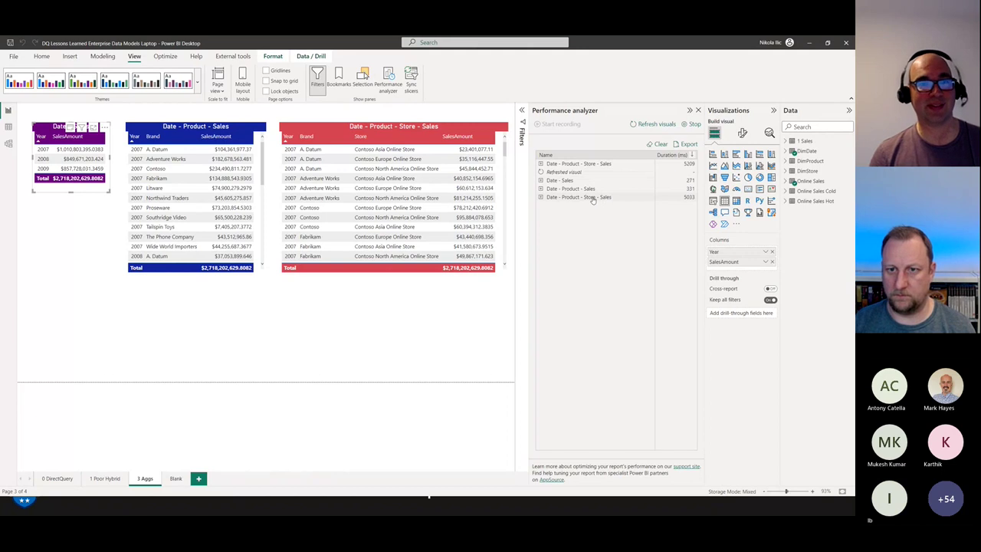
left_click(541, 181)
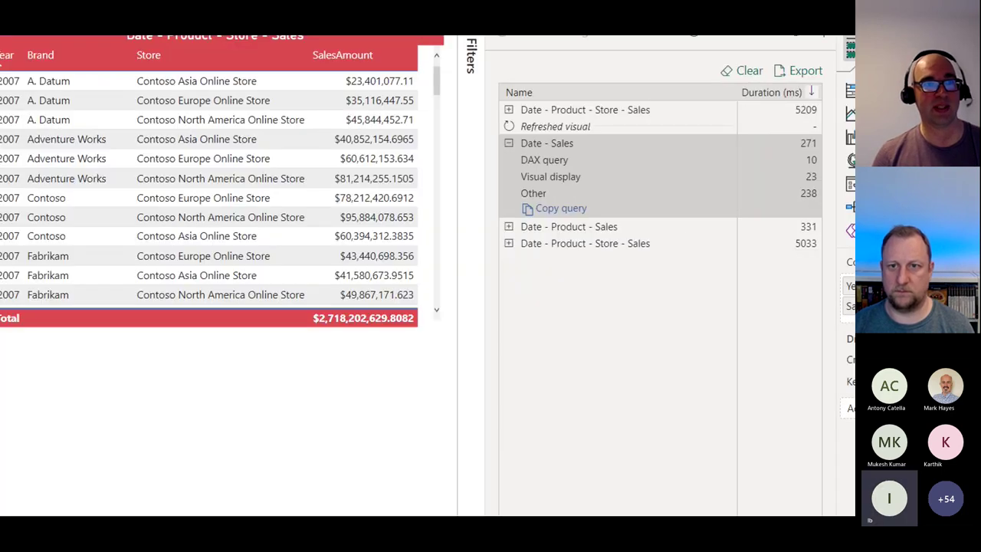
left_click_drag(525, 176, 554, 174)
left_click_drag(479, 134, 507, 225)
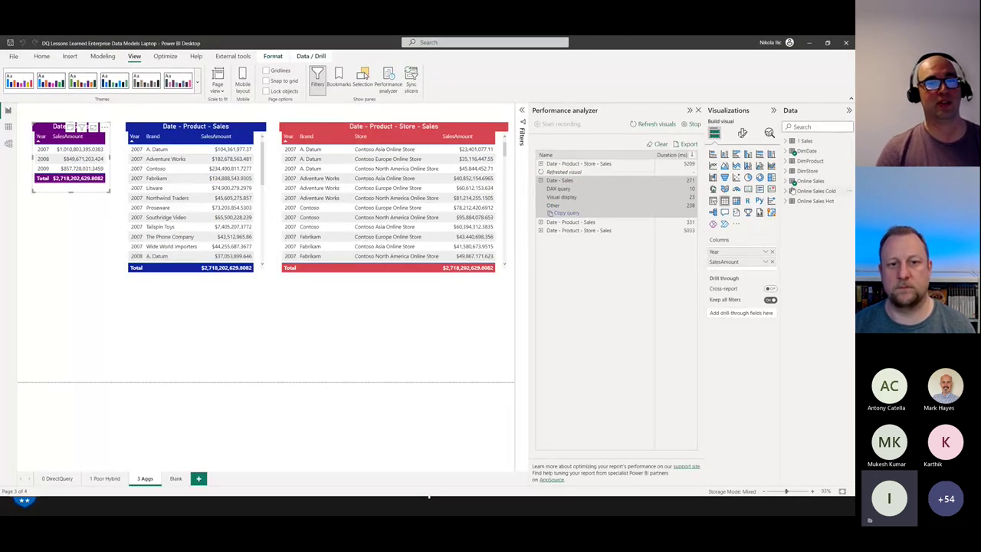
Check the SalesAmount column used by the Date - Sales visual in the Online Sales table's field list.
left_click(785, 184)
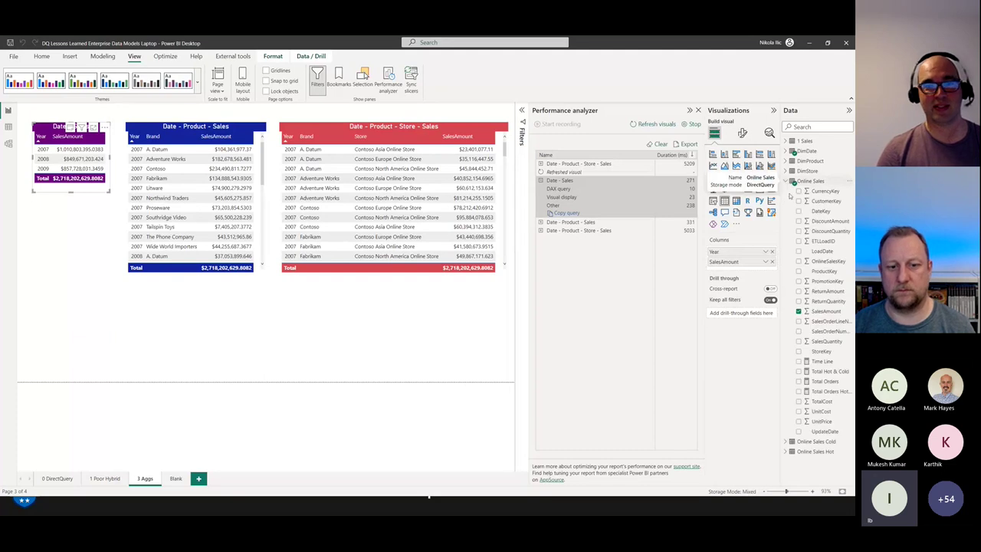
left_click(824, 311)
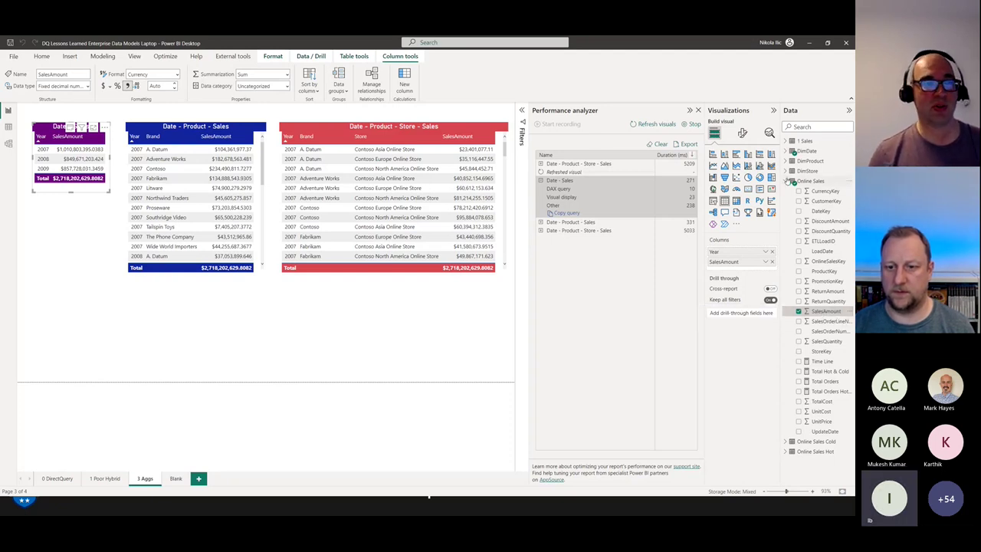
left_click(791, 181)
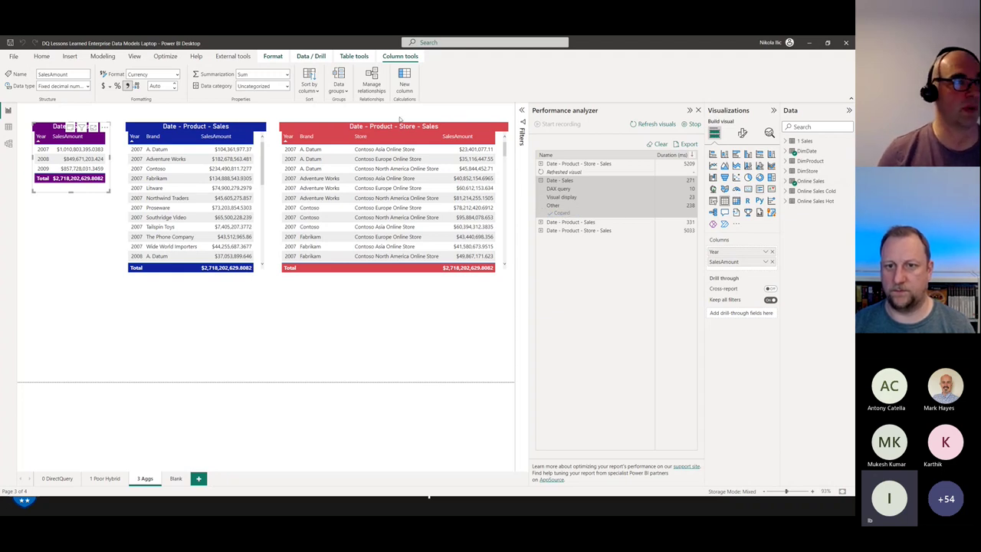
Copy the Date - Sales query and open DAX Studio on the model with the Server Timings trace enabled.
left_click(224, 58)
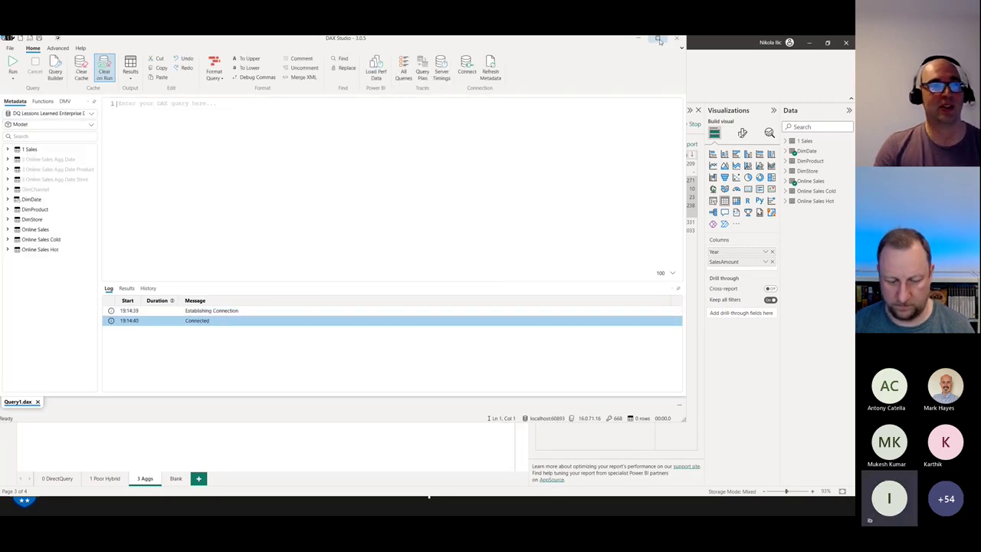
left_click(657, 38)
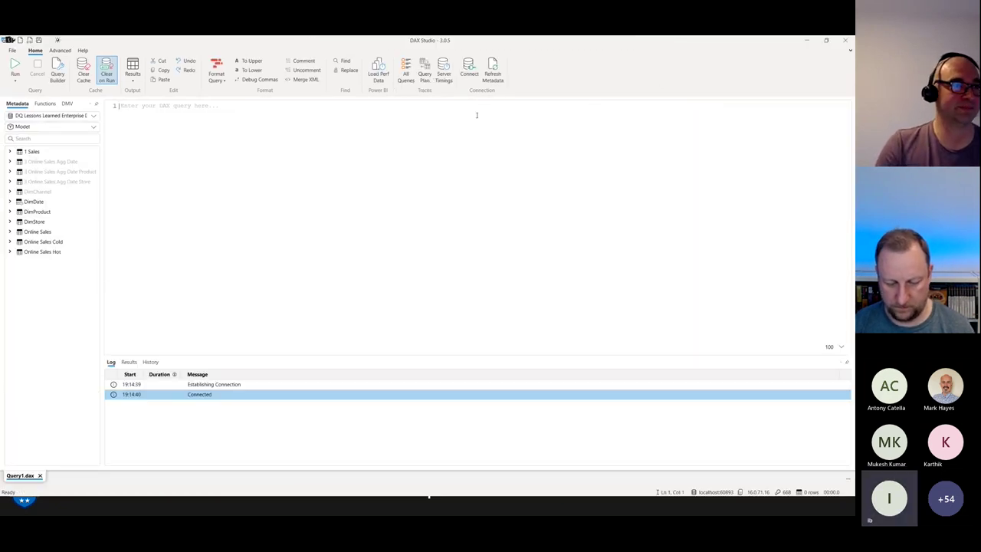
left_click(449, 78)
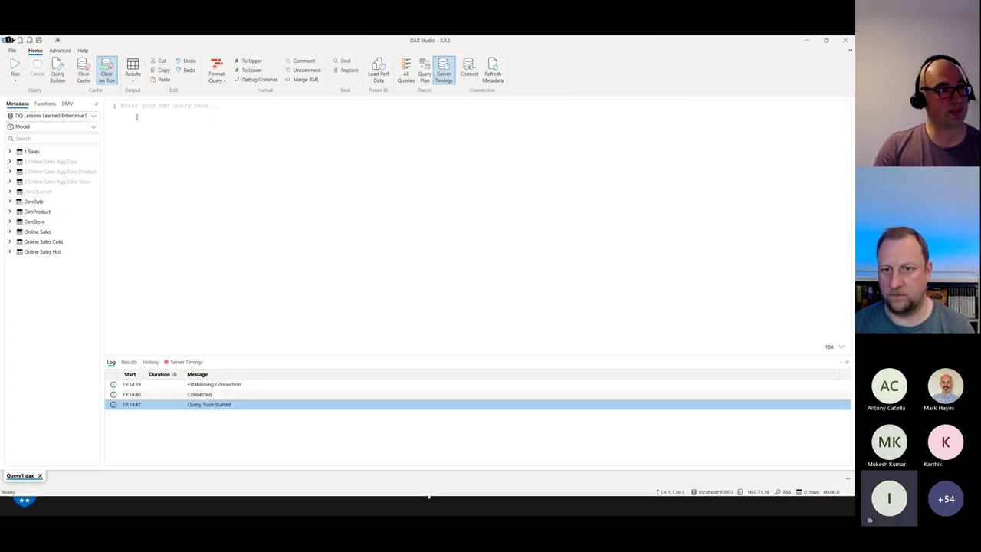
Paste the copied Date - Sales DAX query into the editor, run it and show its server timings.
type("// DAX Query DEFINE \tVAR __DSOCore = \t\tSUMMARIZECOLUMNS( \t\t\tROLLUPADDISSUBTOTAL('DimDate'[CalendarYear], \"IsGrandTotalRowTotal\"), \t\t\t\"SumSalesAmount\", CALCULATE(SUM('Online Sales'[SalesAmount])) \t\t)  \tVAR __DSOPrimaryWindowed = \t\tTOPN(502, __DSOCore, [IsGrandTotalRowTotal], 0, 'DimDate'[CalendarYear], 1)  EVALUATE \t__DSOPrimaryWindowed  ORDER BY \t[IsGrandTotalRowTotal] DESC, 'DimDate'[CalendarYear]")
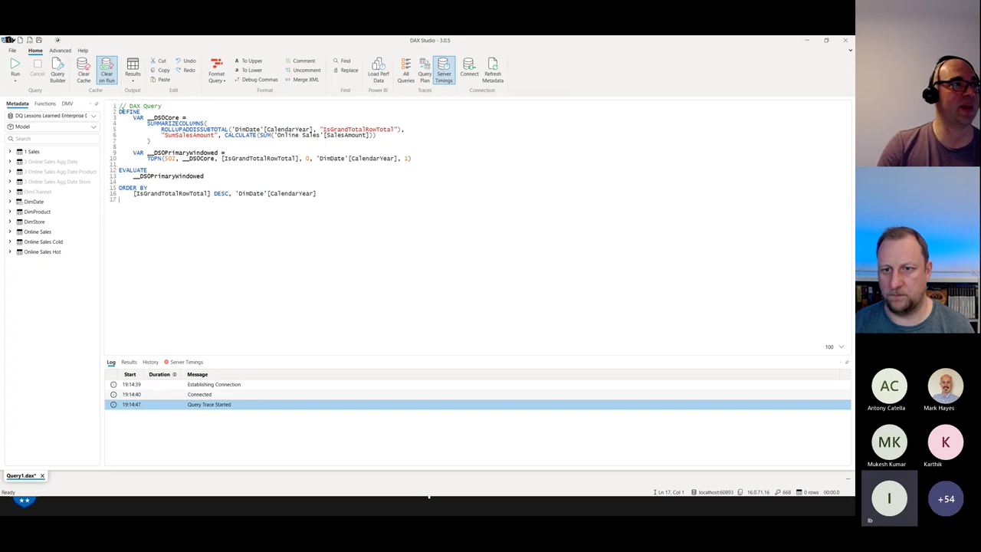
left_click(14, 66)
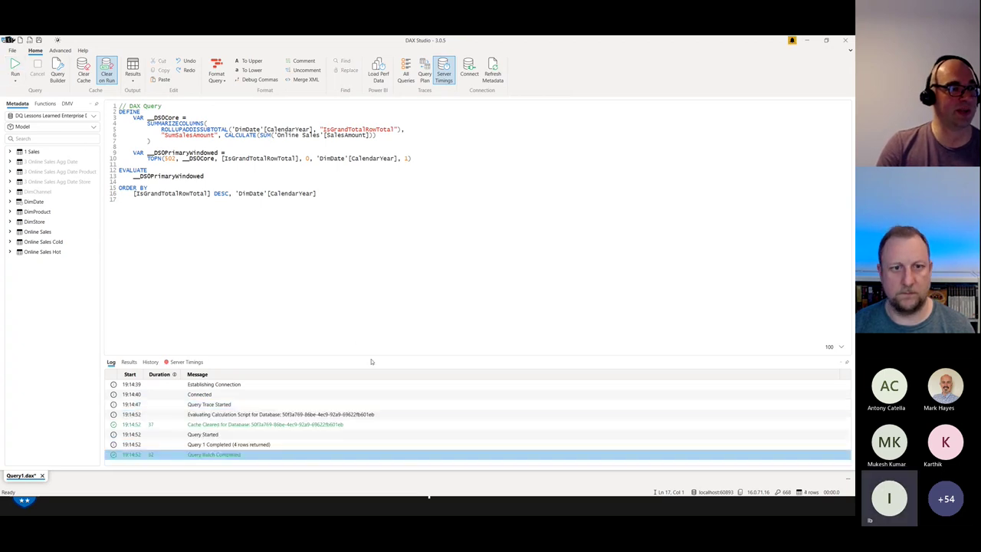
left_click(196, 270)
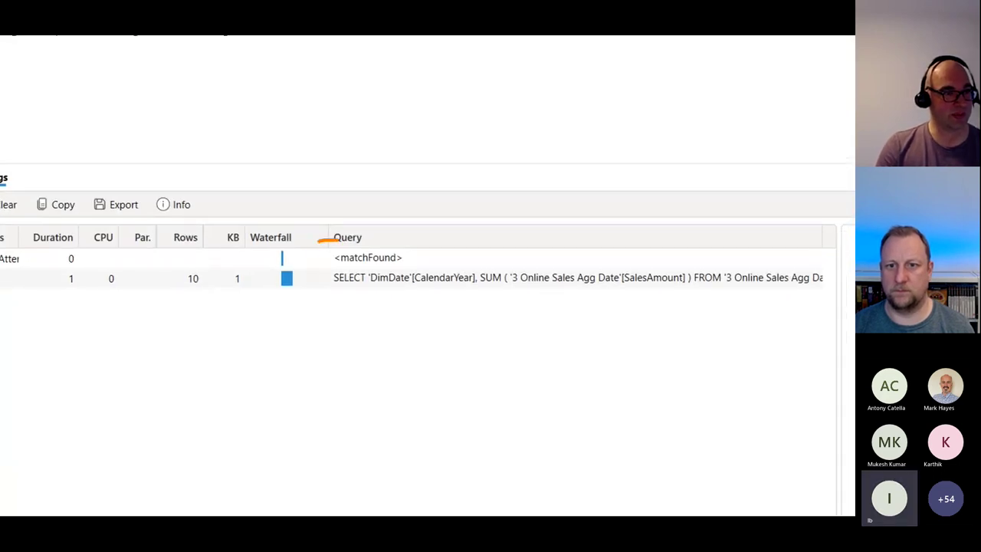
Examine the rewrite attempt of the Date - Sales query, including its match result, original table and mapped table.
mouse_move(318, 240)
left_mouse_down()
mouse_move(338, 269)
mouse_move(425, 254)
mouse_move(337, 234)
left_mouse_up()
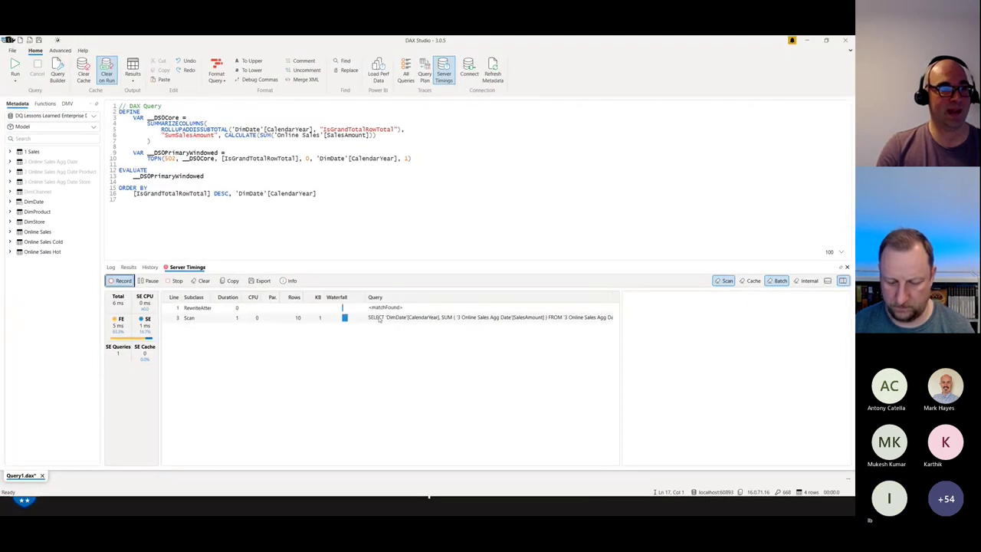
left_click(382, 306)
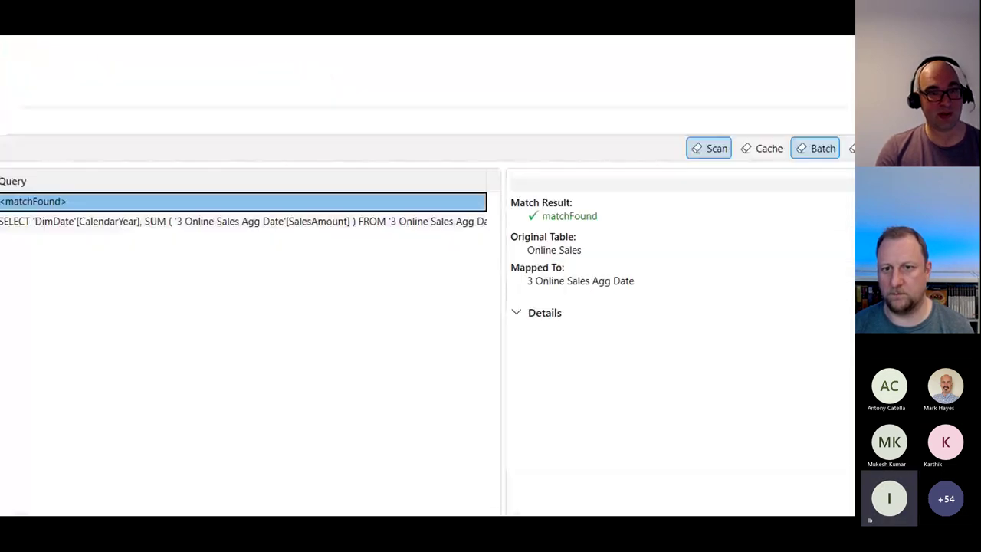
mouse_move(488, 185)
left_mouse_down()
mouse_move(619, 187)
mouse_move(635, 351)
mouse_move(514, 355)
left_mouse_up()
left_click(523, 298)
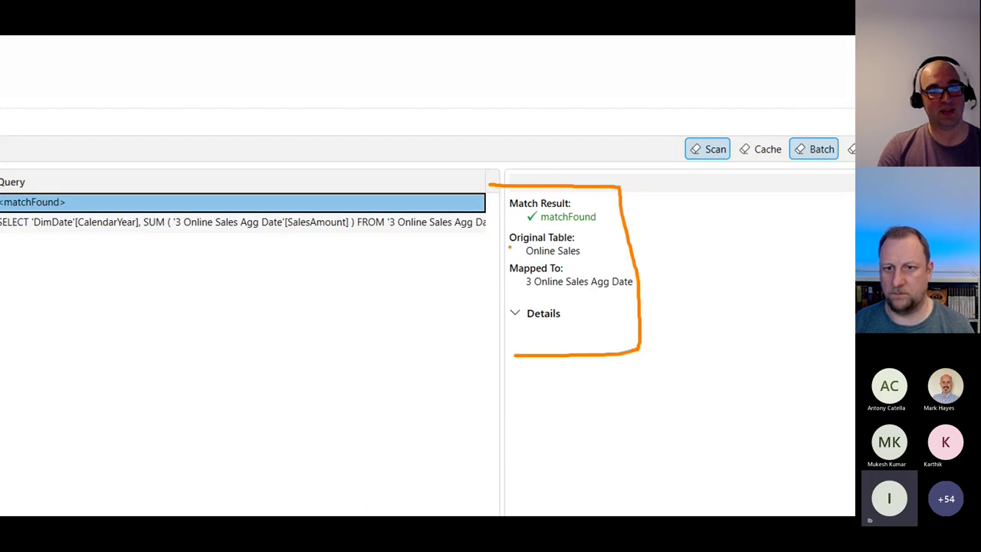
mouse_move(503, 238)
left_mouse_down()
mouse_move(505, 251)
mouse_move(531, 258)
mouse_move(587, 258)
left_mouse_up()
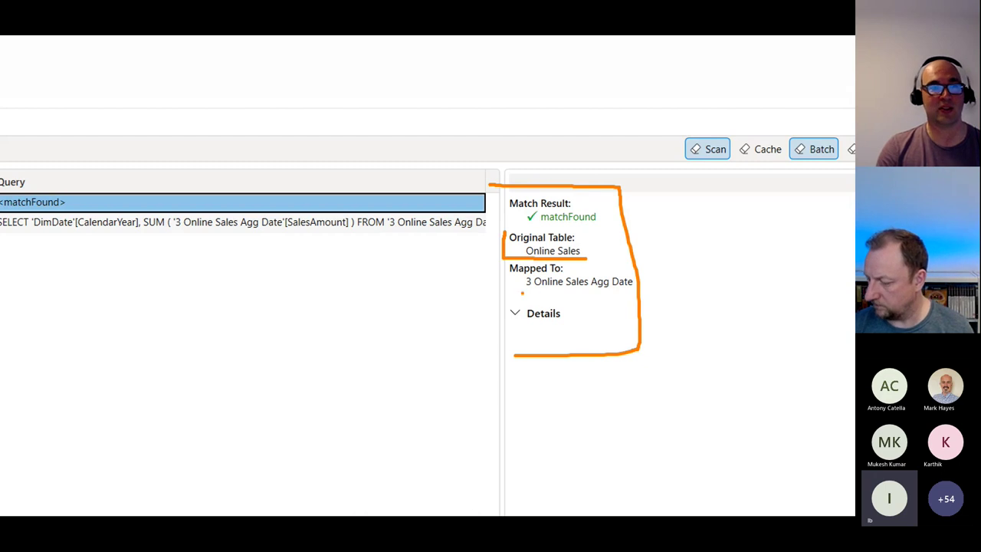
left_click_drag(543, 292, 633, 288)
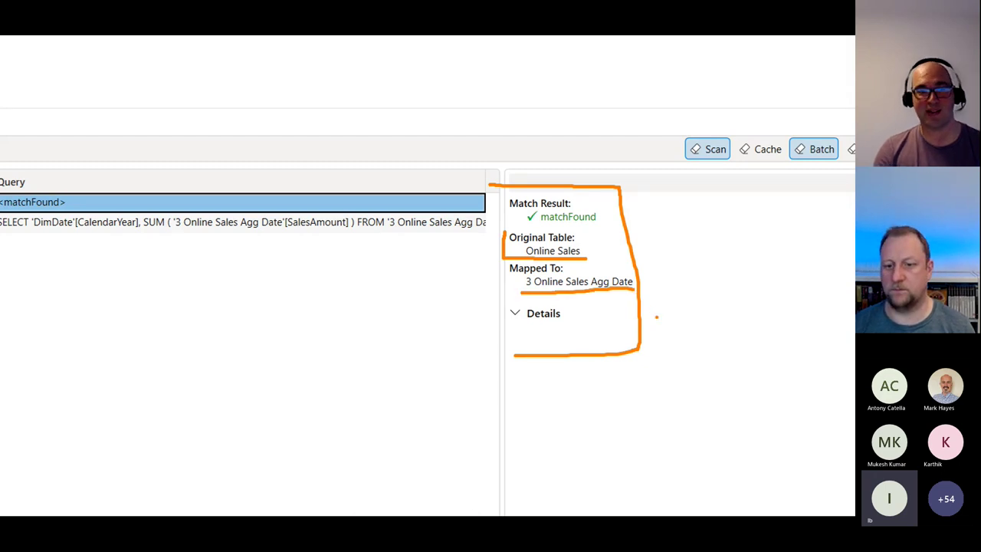
key("Escape")
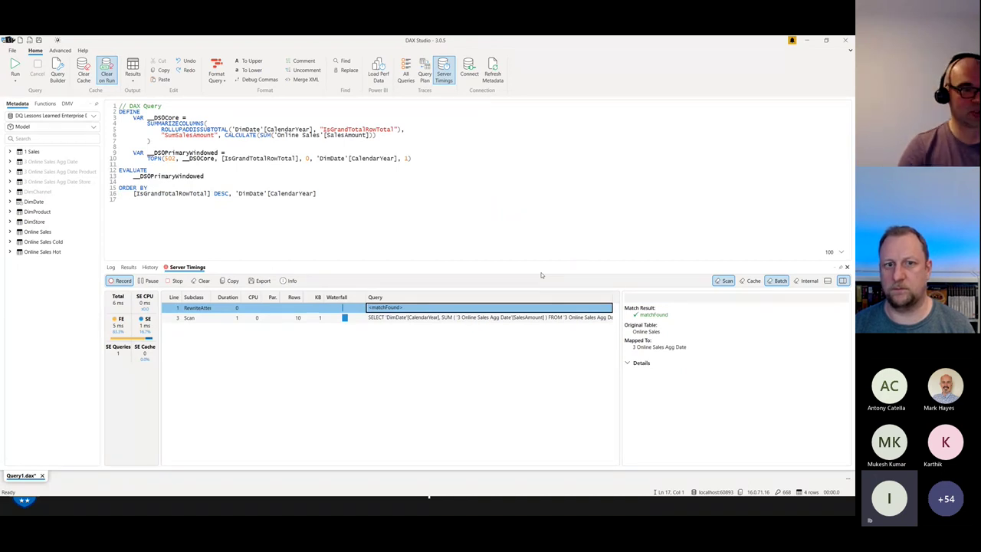
Copy the Date - Product - Sales query from Power BI Desktop and replace the query in DAX Studio with it.
key("super+Tab")
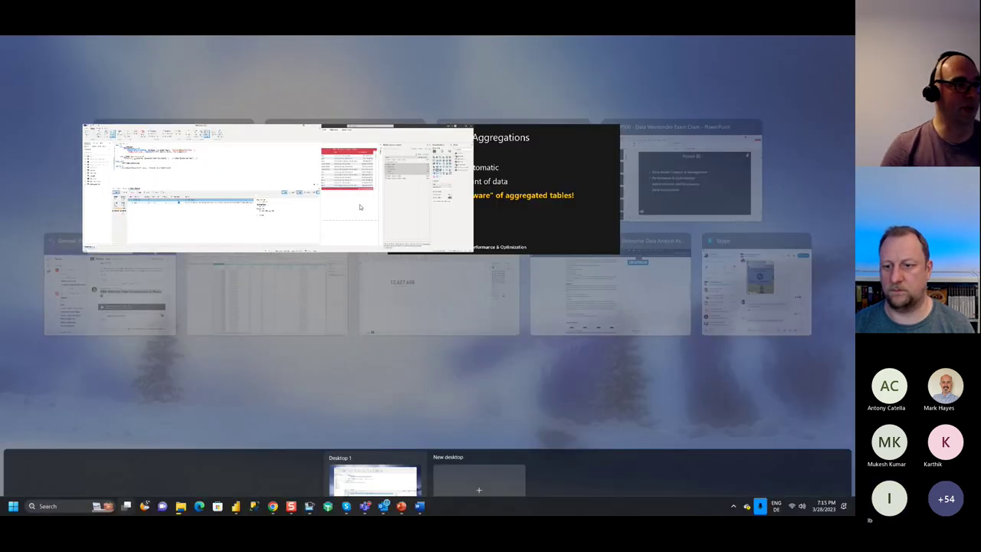
left_click(331, 167)
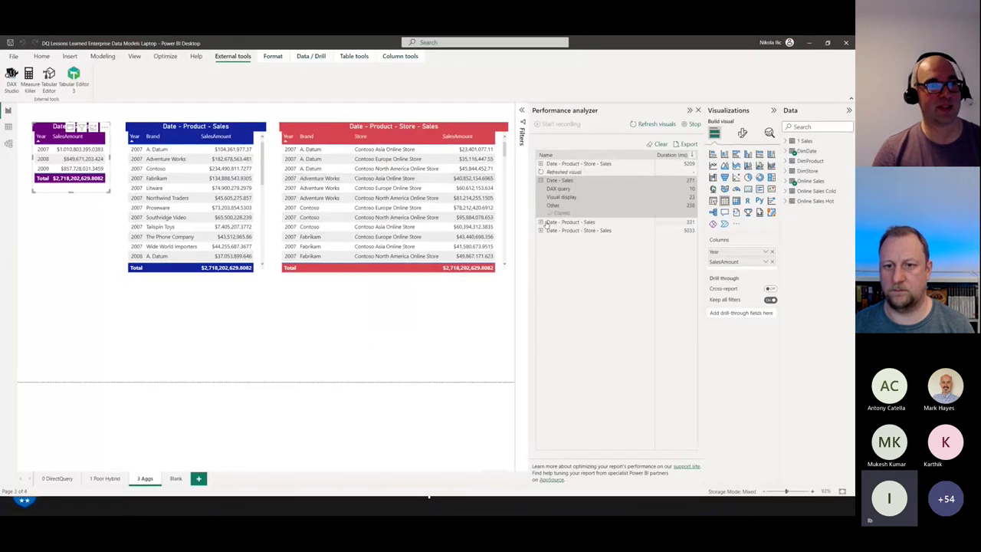
left_click(541, 222)
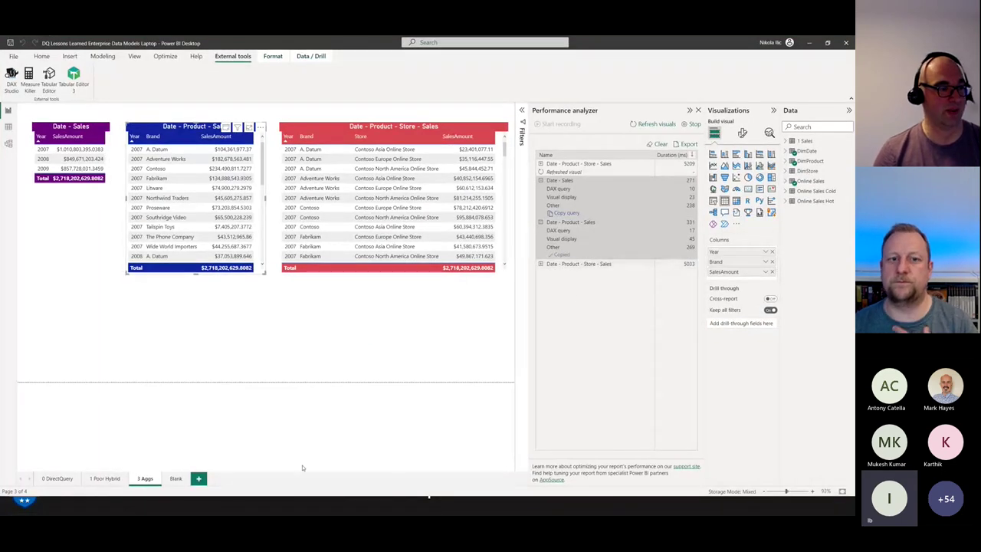
key("super+Tab")
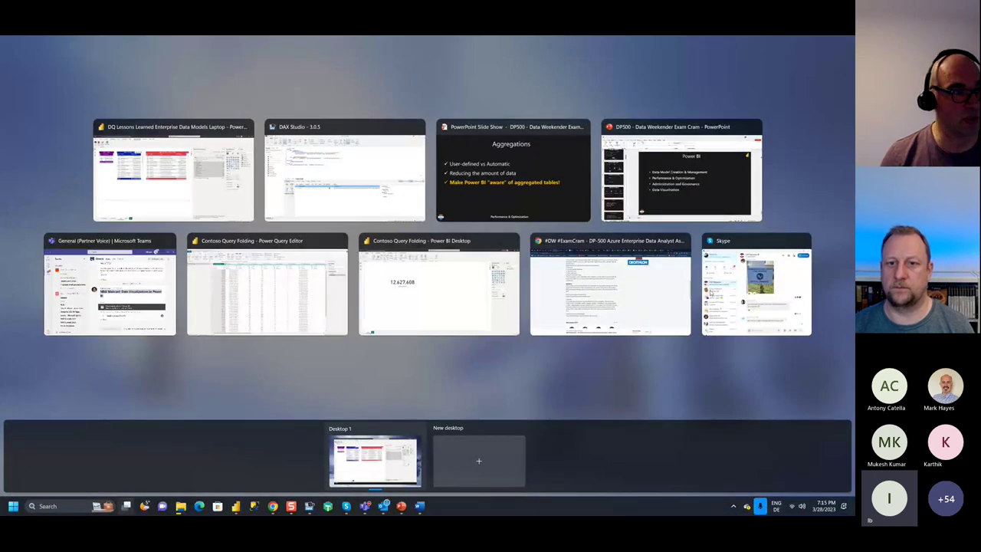
left_click(365, 203)
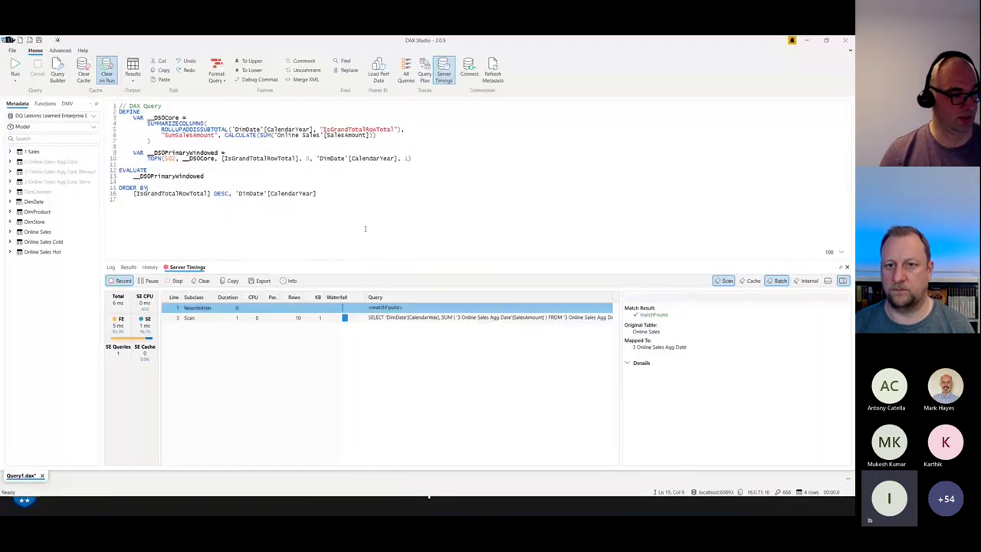
key("ctrl+a")
key("ctrl+v")
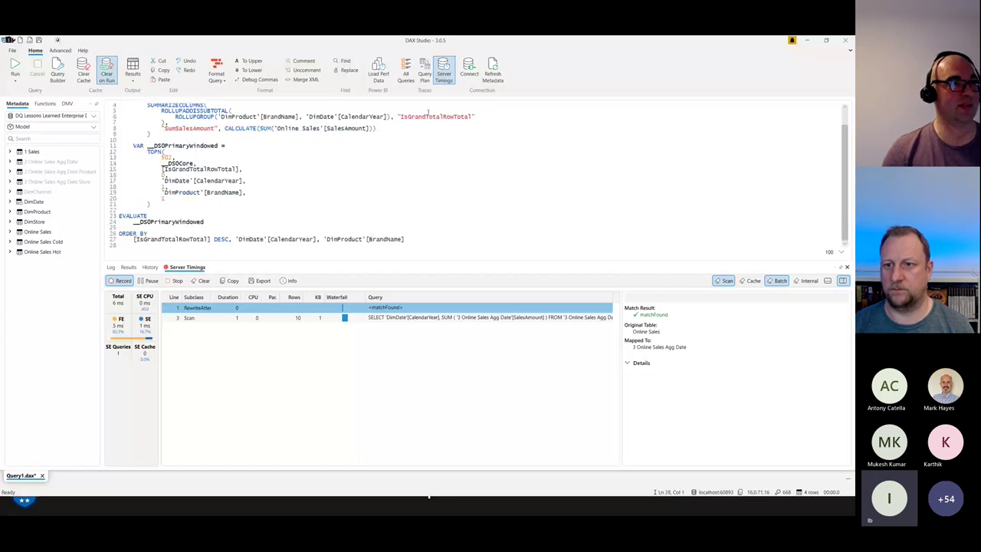
Run the Date - Product - Sales query and inspect the match result and mapped table of its rewrite attempt.
key("F5")
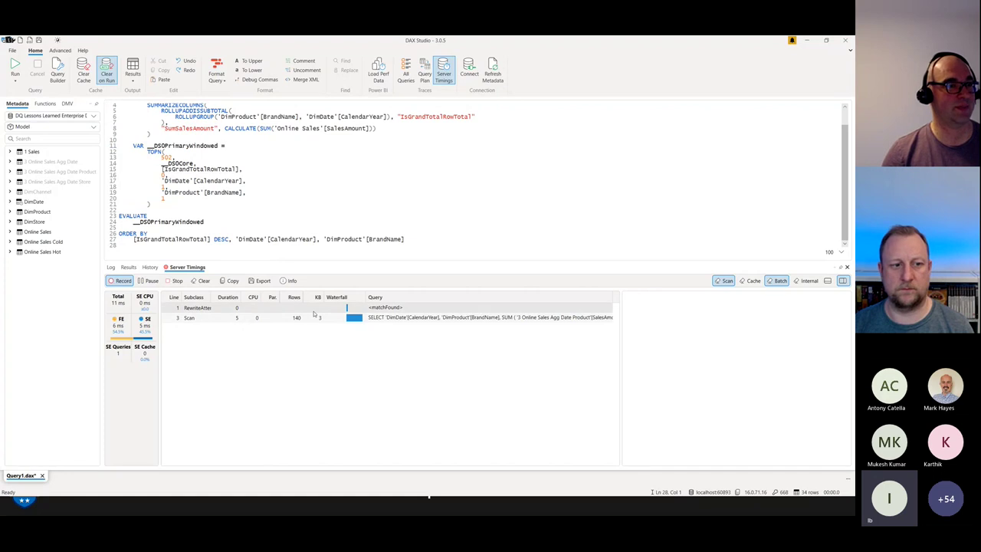
left_click(314, 309)
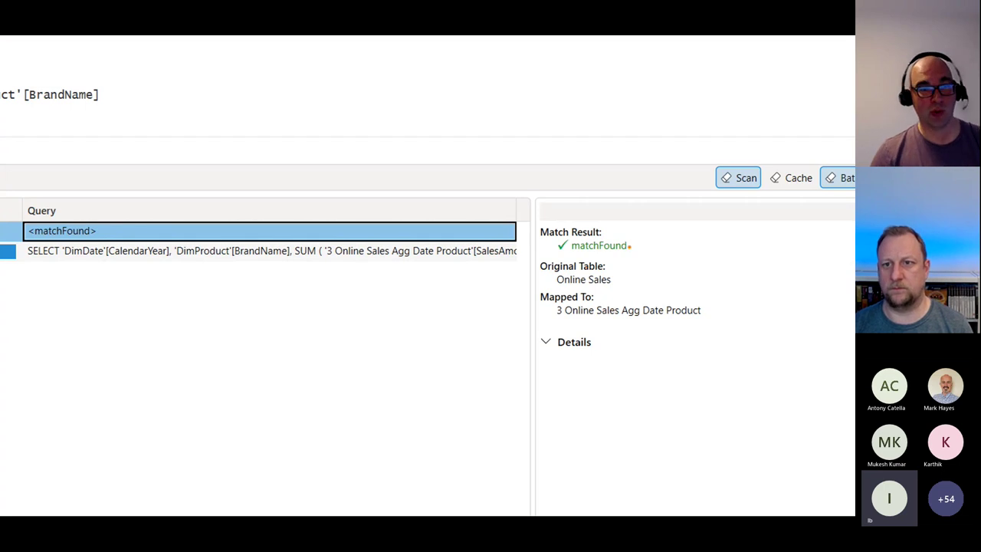
mouse_move(571, 208)
left_mouse_down()
mouse_move(491, 328)
mouse_move(824, 310)
mouse_move(610, 208)
left_mouse_up()
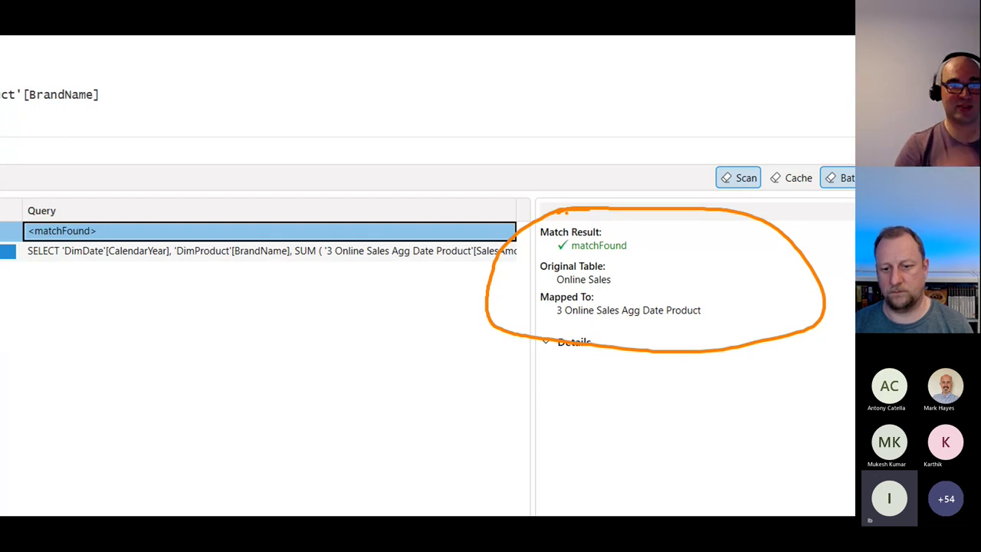
Switch back to Power BI Desktop and review how the three Online Sales aggregation tables relate to the dimension tables in the model diagram.
key("Escape")
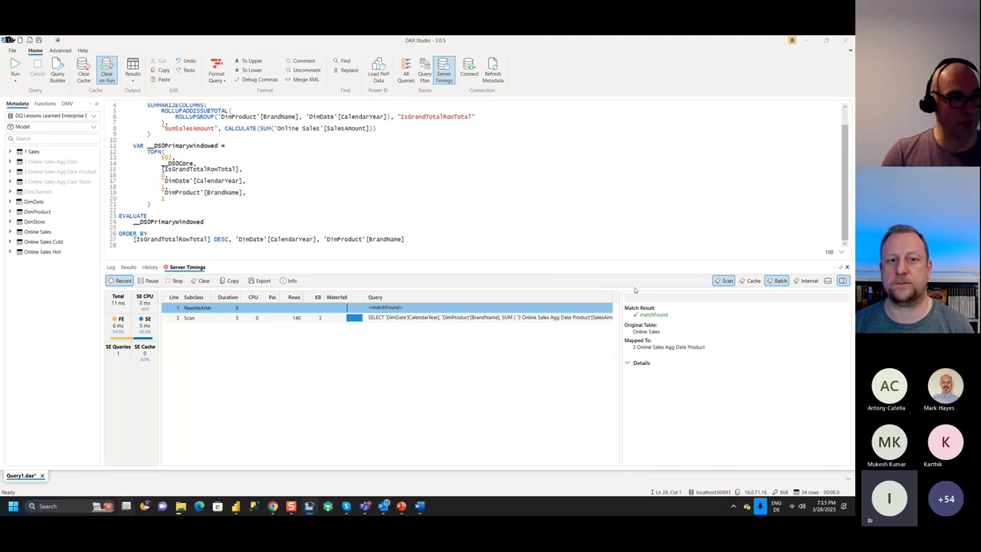
key("super+Tab")
left_click(341, 232)
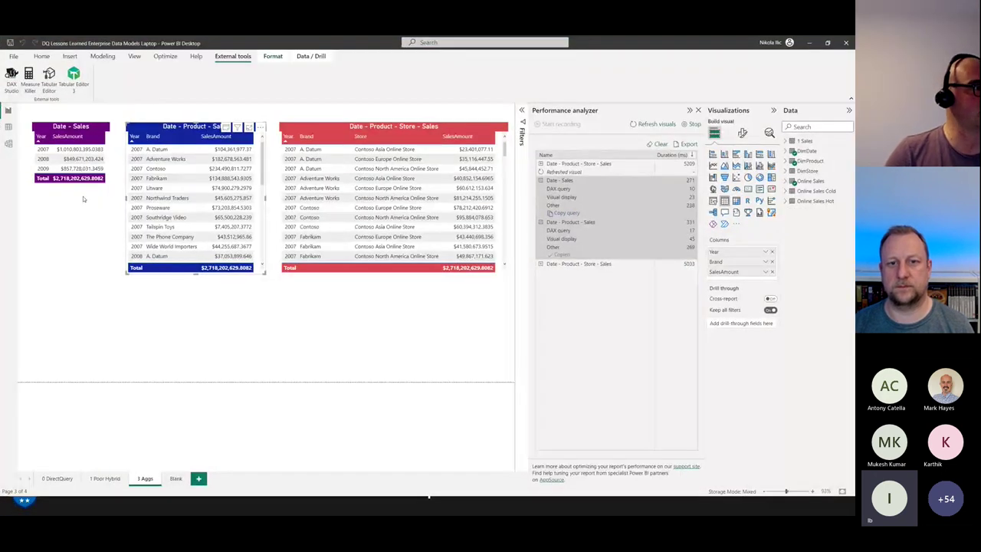
left_click(8, 144)
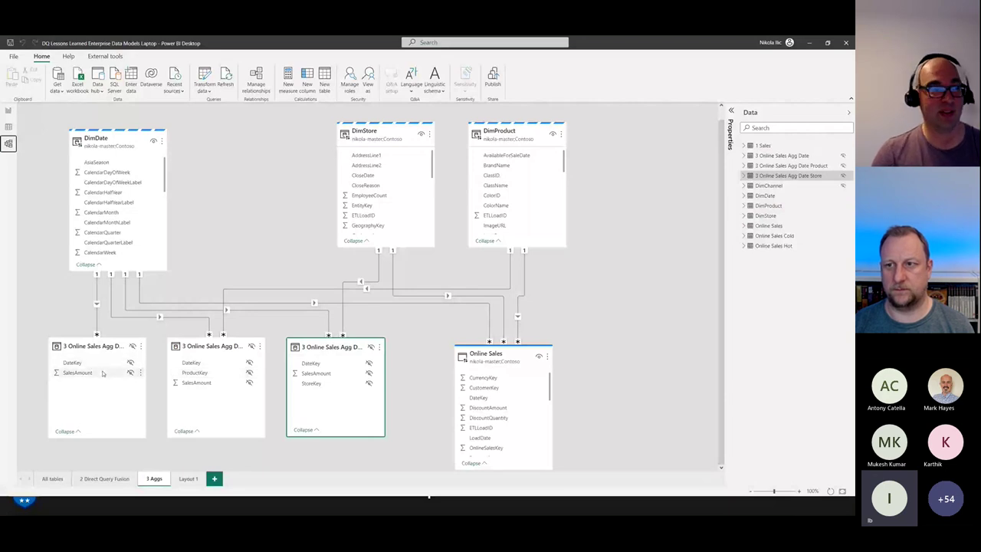
mouse_move(264, 344)
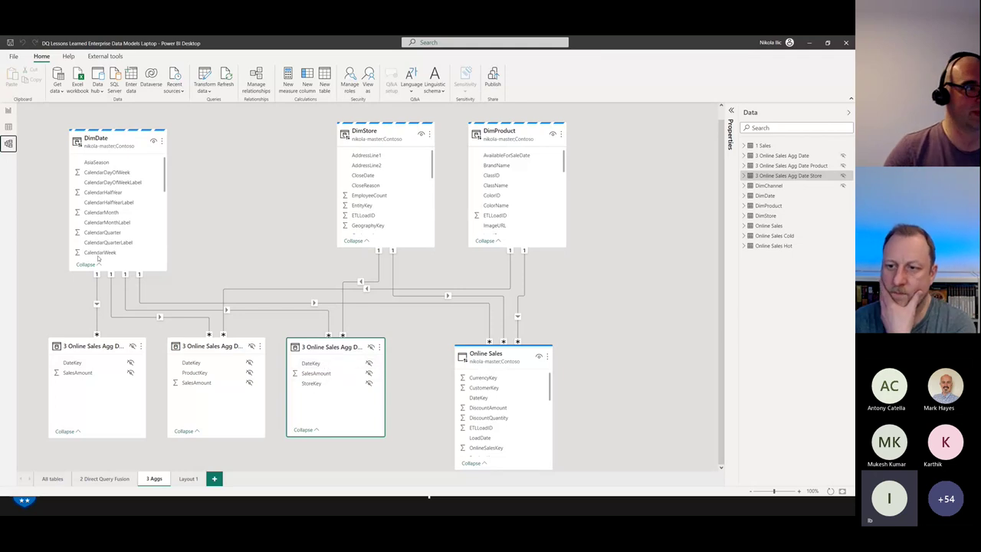
Clear the Performance analyzer results, then analyze only the Date - Product - Store - Sales visual on the 3 Aggs page and expand its timings.
left_click(8, 109)
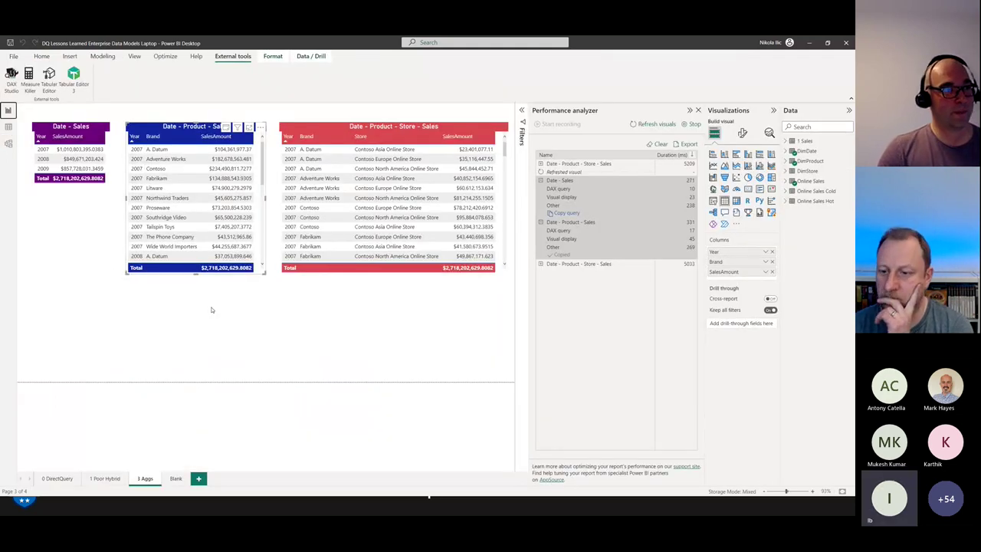
left_click(340, 280)
left_click(341, 274)
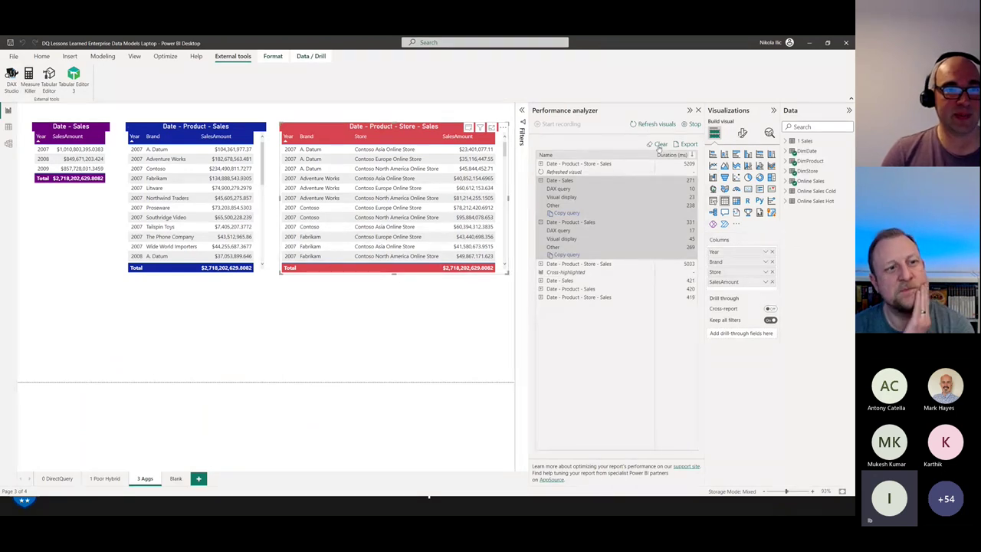
left_click(639, 124)
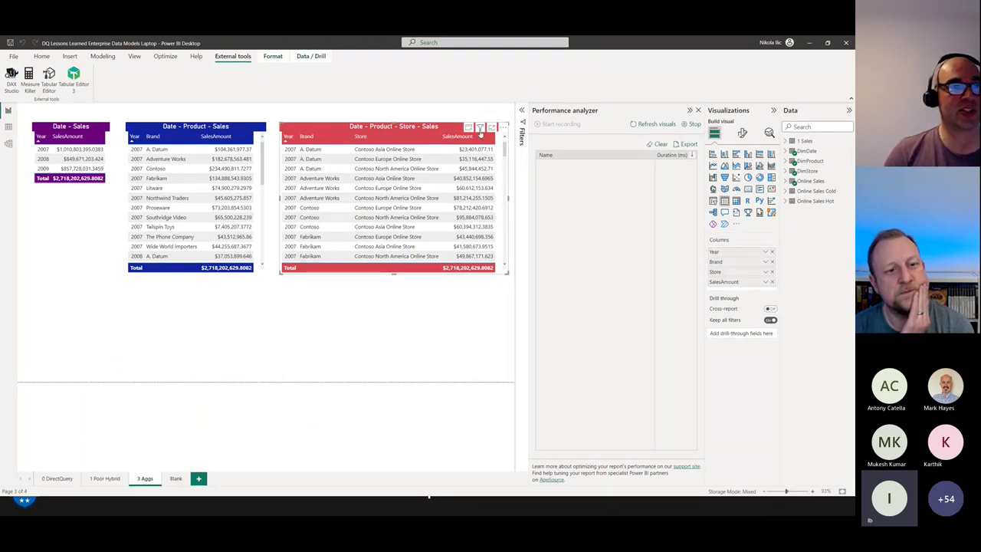
left_click(468, 129)
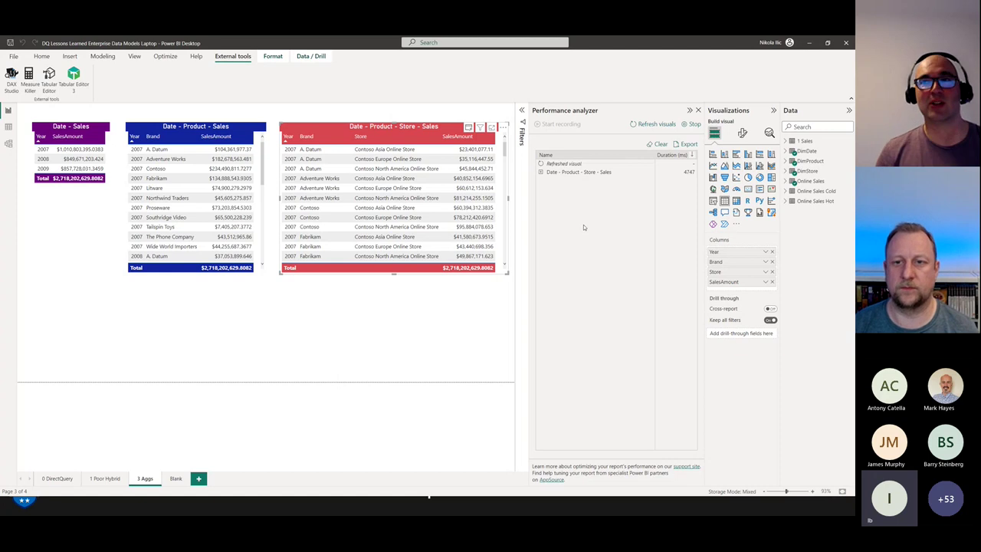
left_click(540, 172)
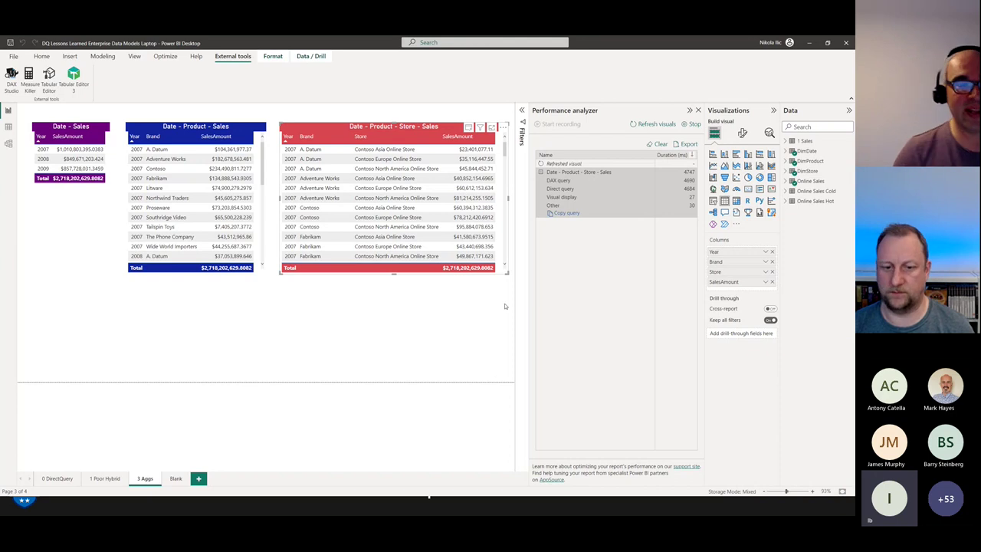
Inspect the precedence and column mappings in the aggregation settings of the 3 Online Sales Agg Date table, then close them unchanged.
left_click(9, 145)
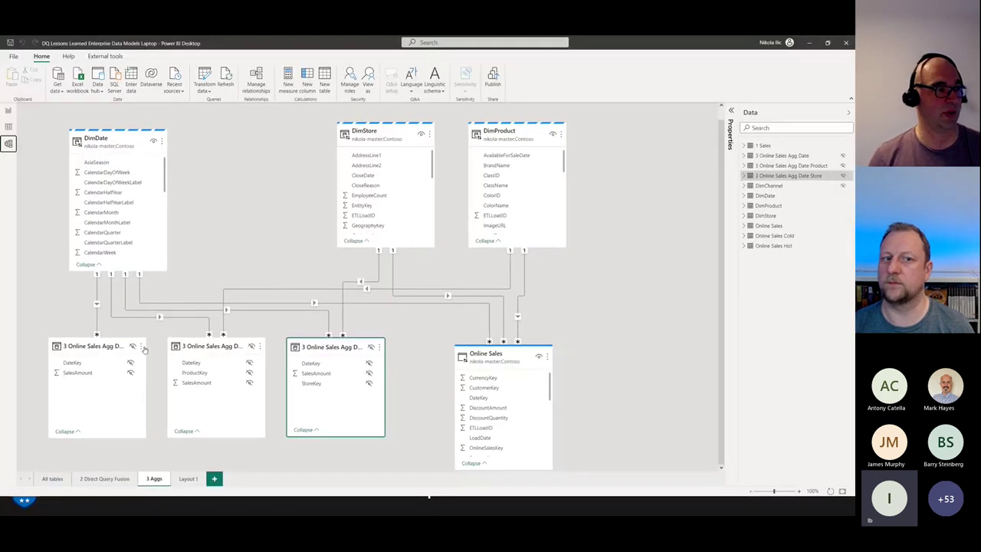
left_click(142, 347)
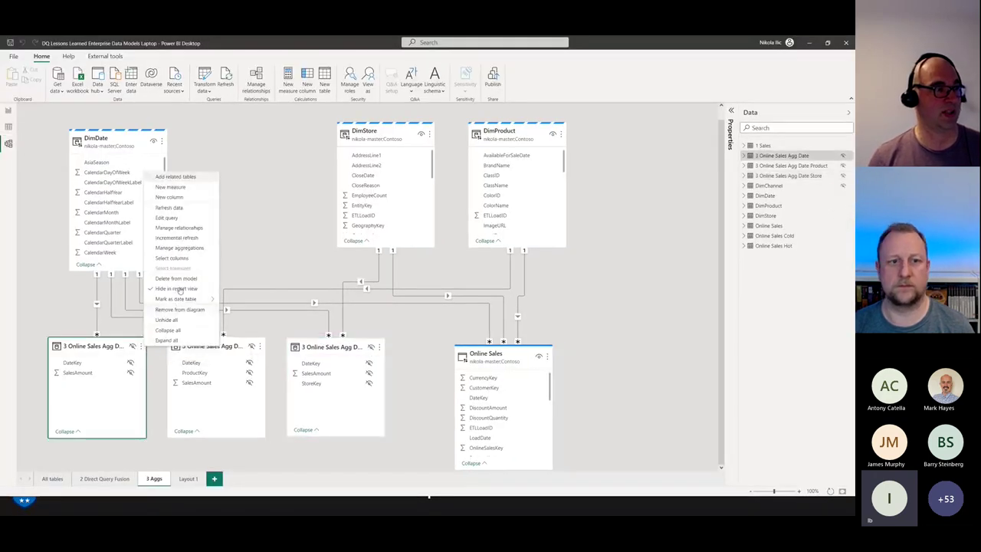
left_click(178, 247)
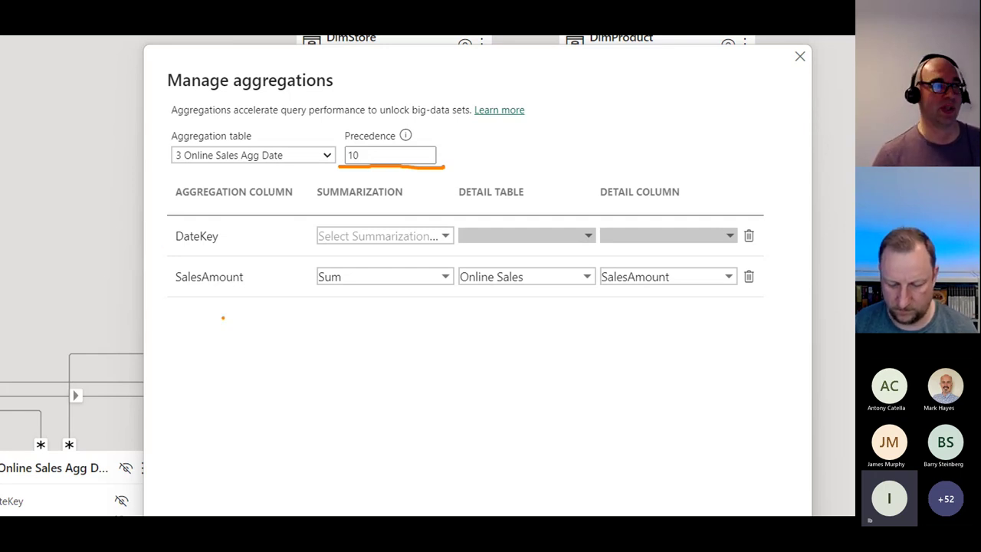
left_click_drag(178, 331, 196, 373)
mouse_move(221, 328)
left_mouse_down()
mouse_move(211, 392)
mouse_move(223, 329)
mouse_move(244, 387)
mouse_move(301, 349)
left_mouse_up()
left_click_drag(354, 347, 320, 346)
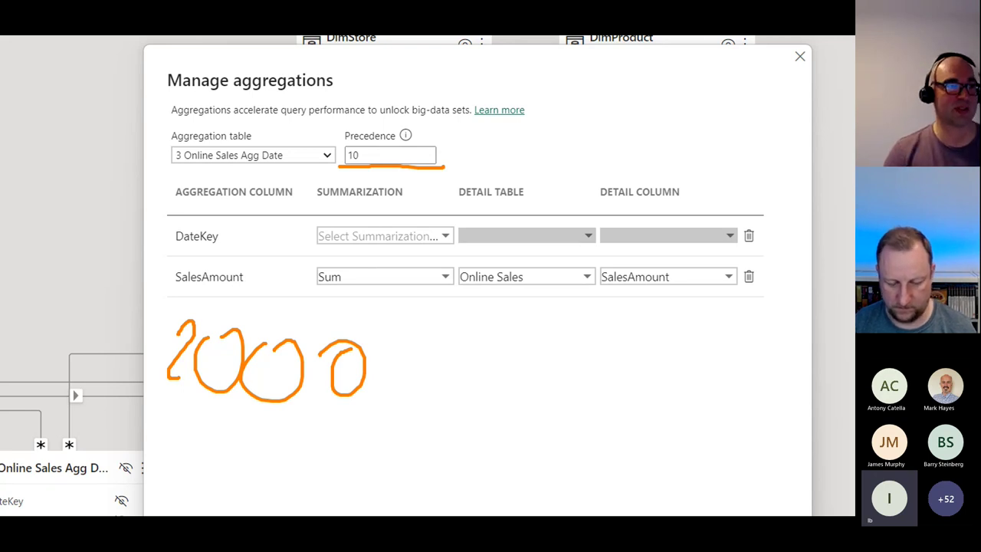
key("Escape")
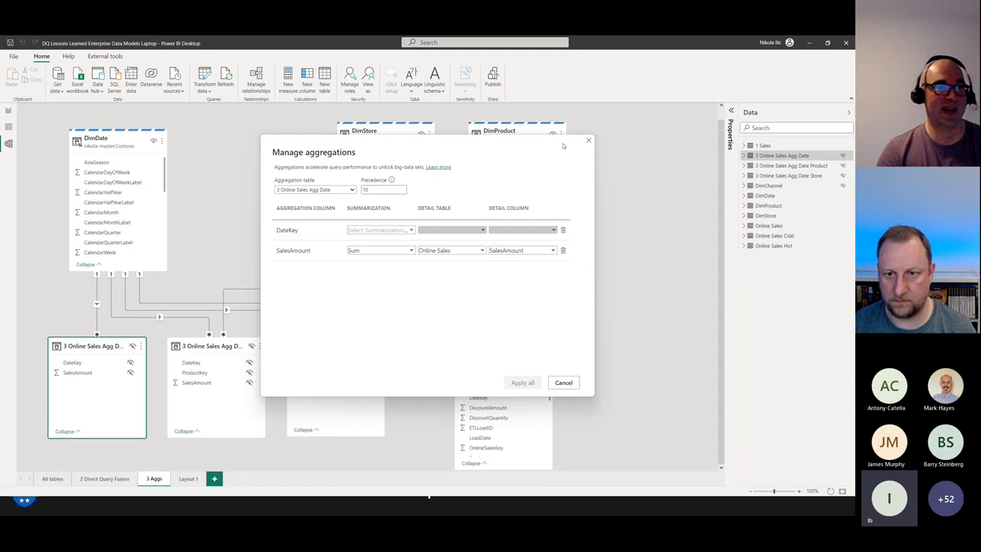
left_click(588, 140)
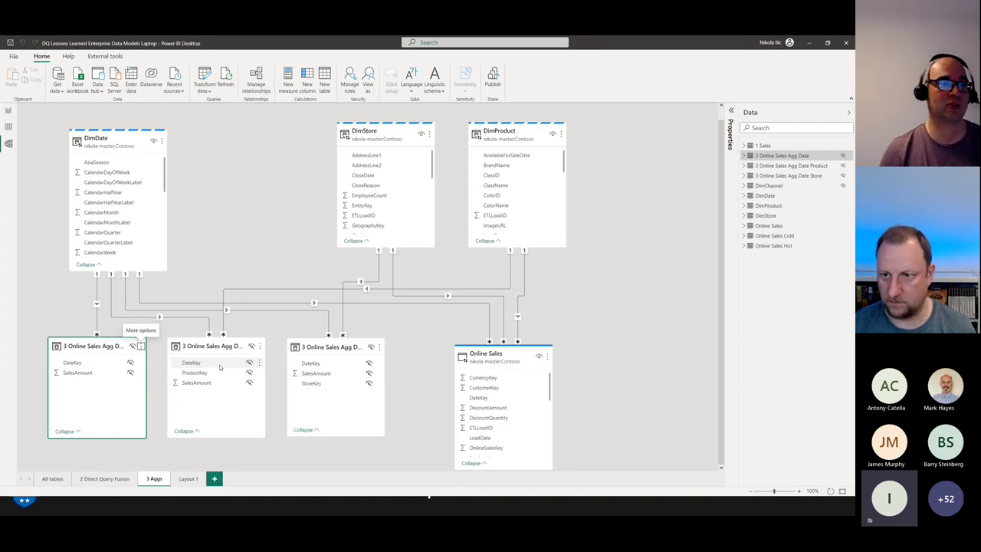
Examine the 3 Online Sales Agg Date Store table in the model, and then the Date - Sales visual on the report page.
left_click(324, 349)
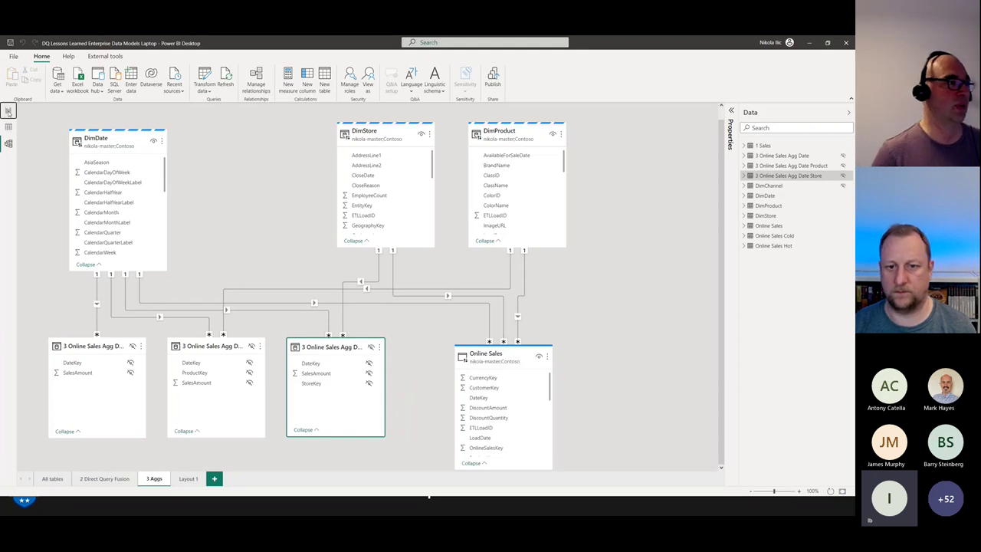
left_click(9, 112)
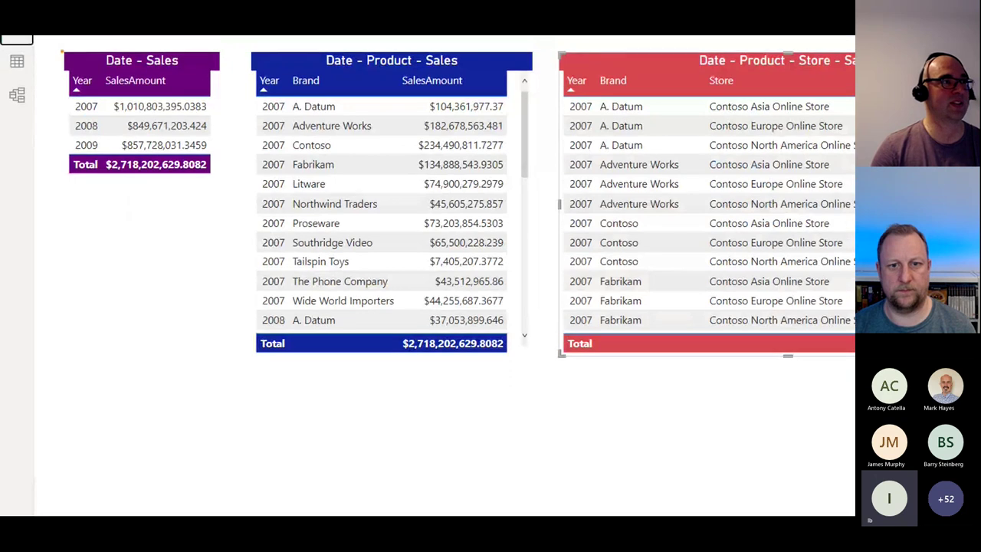
mouse_move(30, 119)
left_mouse_down()
mouse_move(111, 120)
mouse_move(110, 189)
left_mouse_up()
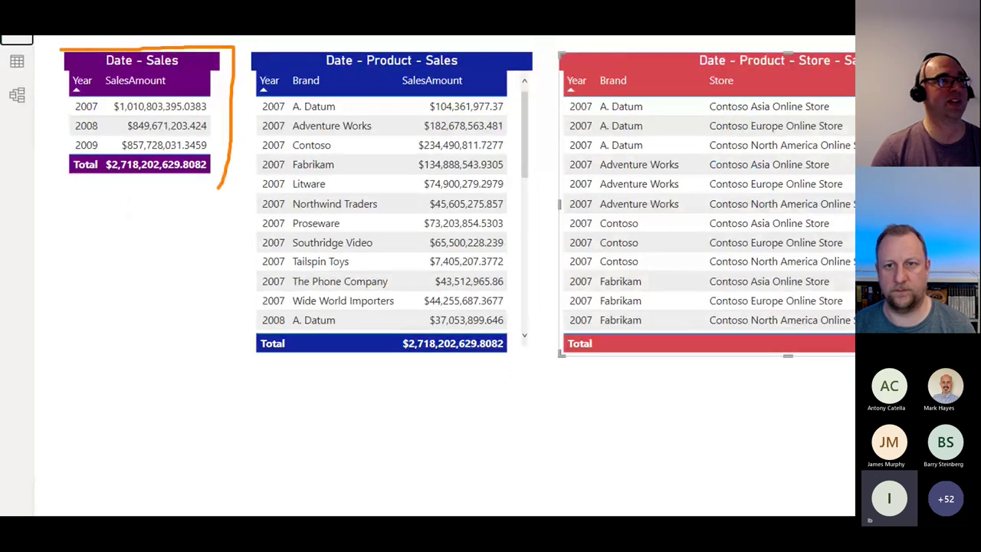
mouse_move(219, 187)
left_mouse_down()
mouse_move(51, 111)
mouse_move(50, 57)
mouse_move(65, 51)
left_mouse_up()
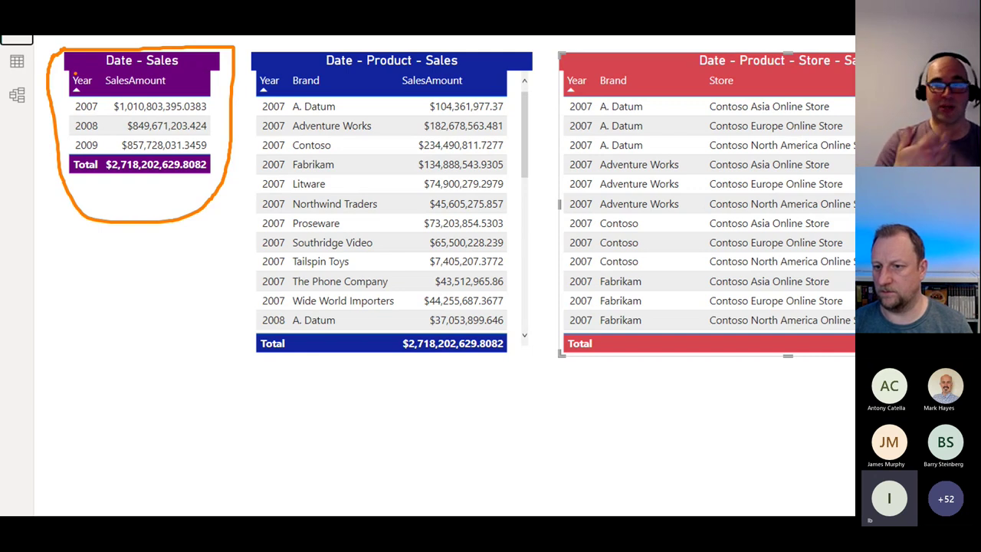
key("Escape")
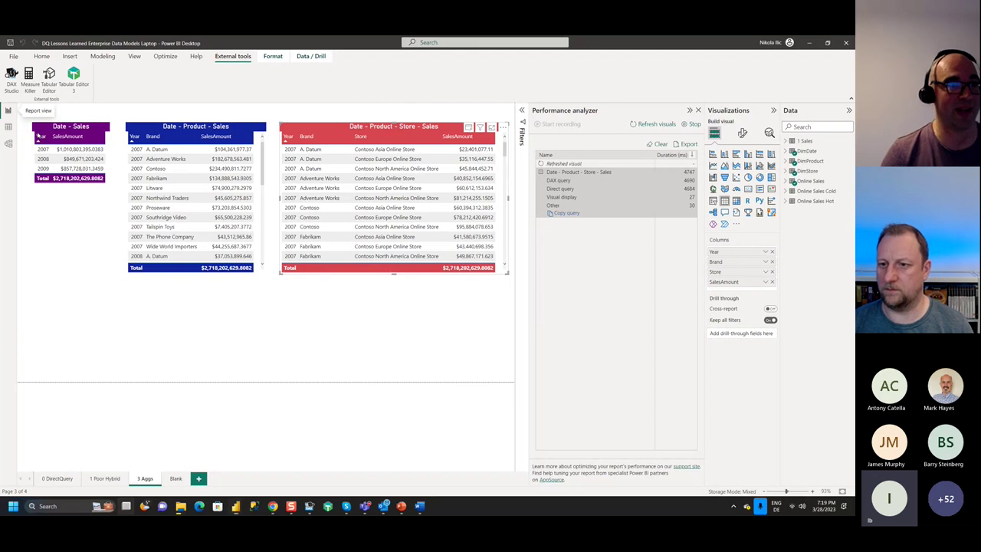
Switch to the PowerPoint slide show and advance the Aggregations slide.
key("super+Tab")
left_click(525, 176)
key("Right")
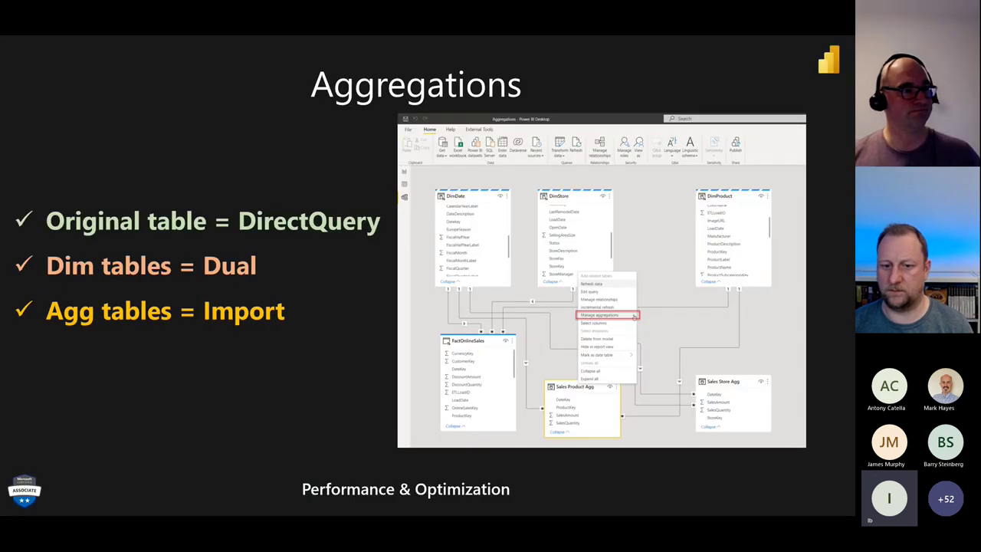
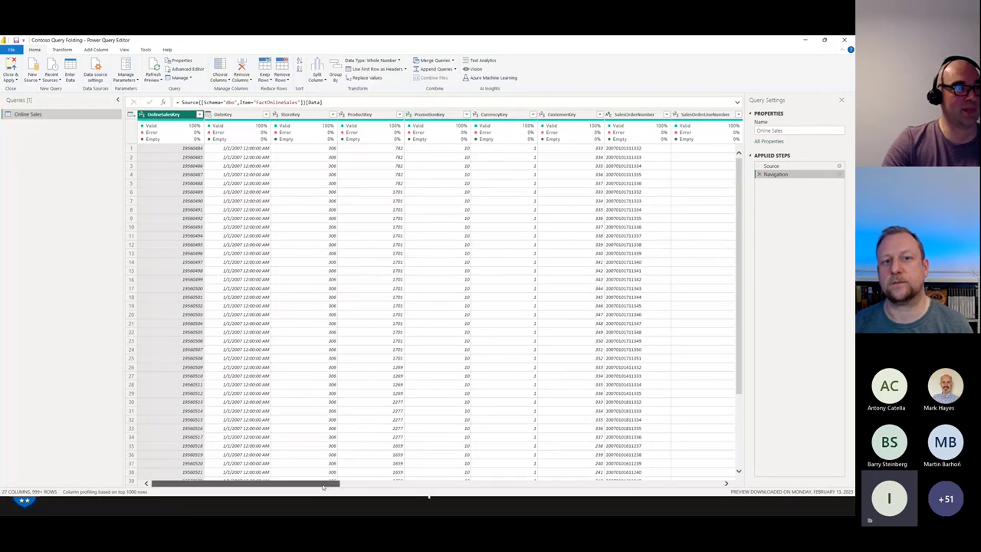
Expand the DimCustomer column of the Online Sales query to FirstName, LastName and Gender, without using the original column name as prefix.
left_click_drag(323, 484, 652, 495)
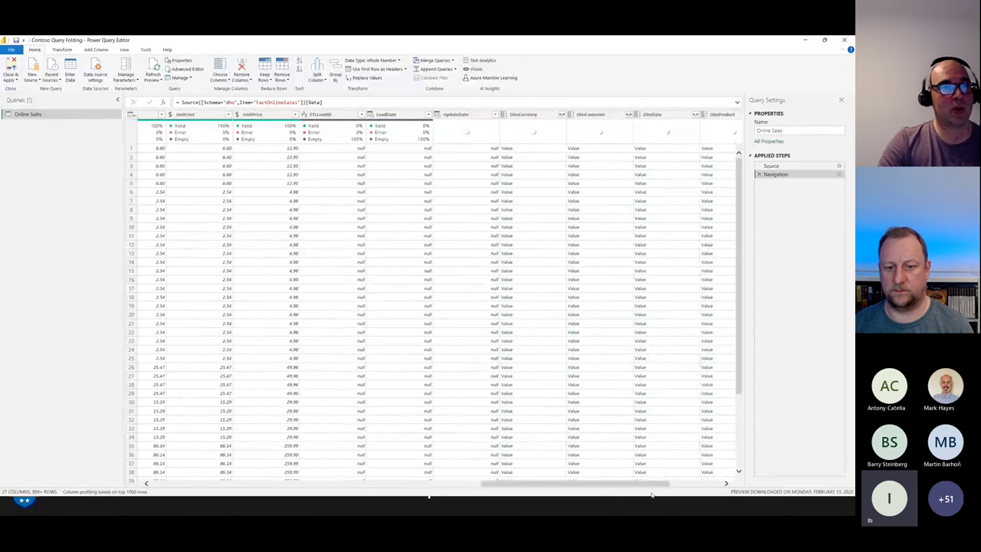
left_click(628, 115)
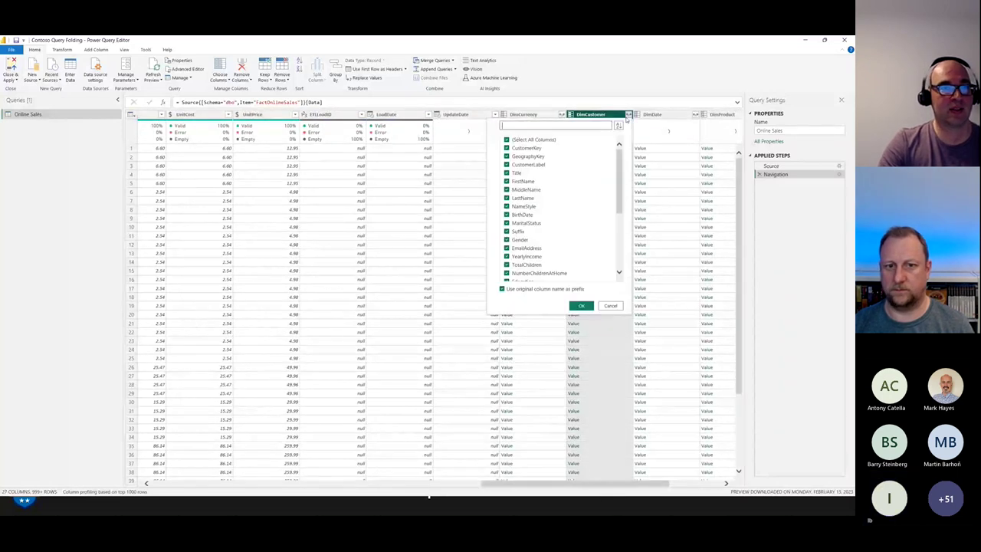
left_click(511, 140)
left_click(502, 289)
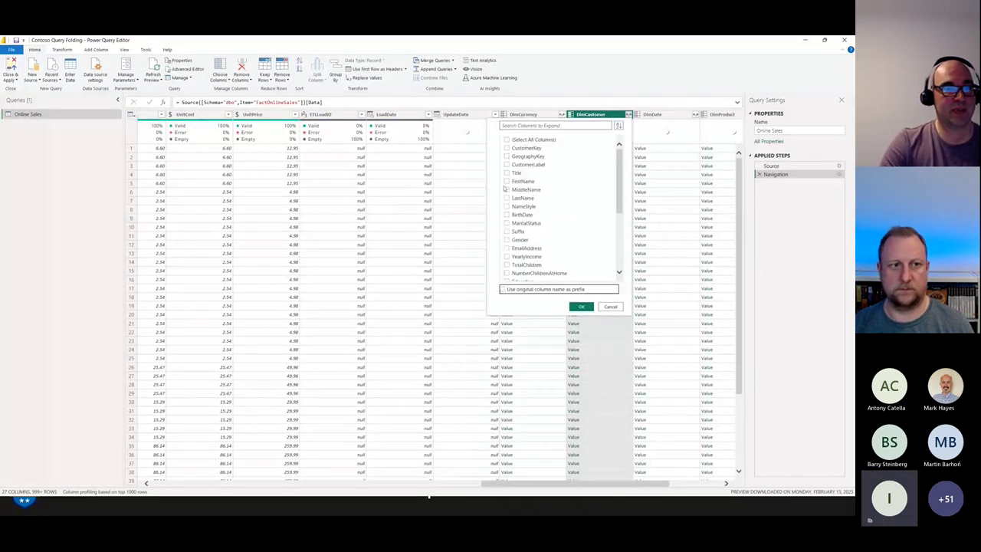
left_click(506, 181)
left_click(506, 197)
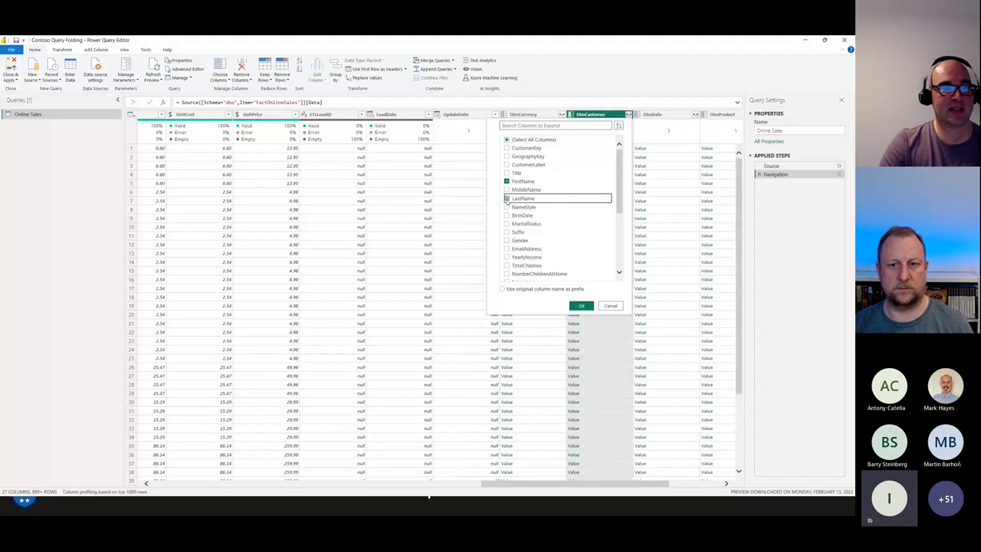
left_click(506, 240)
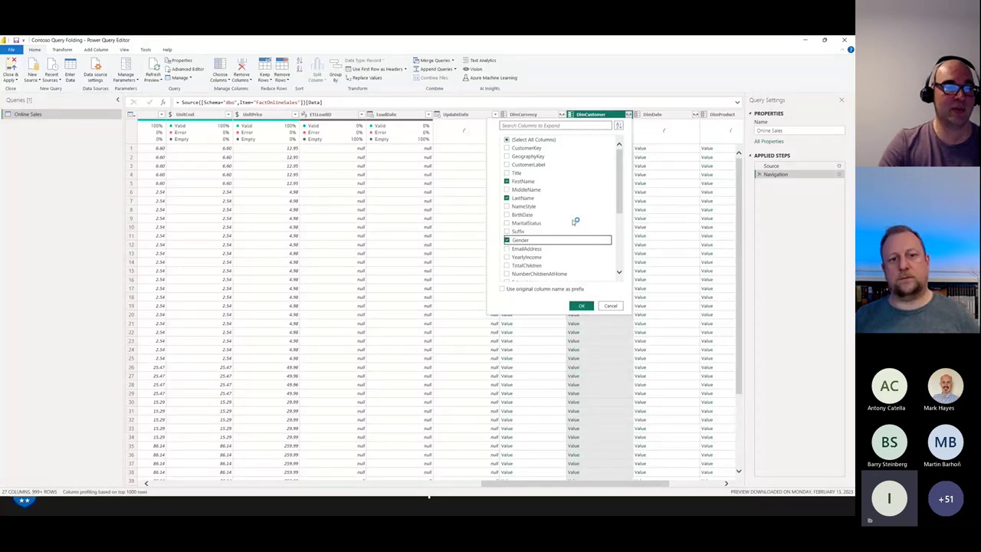
left_click(580, 306)
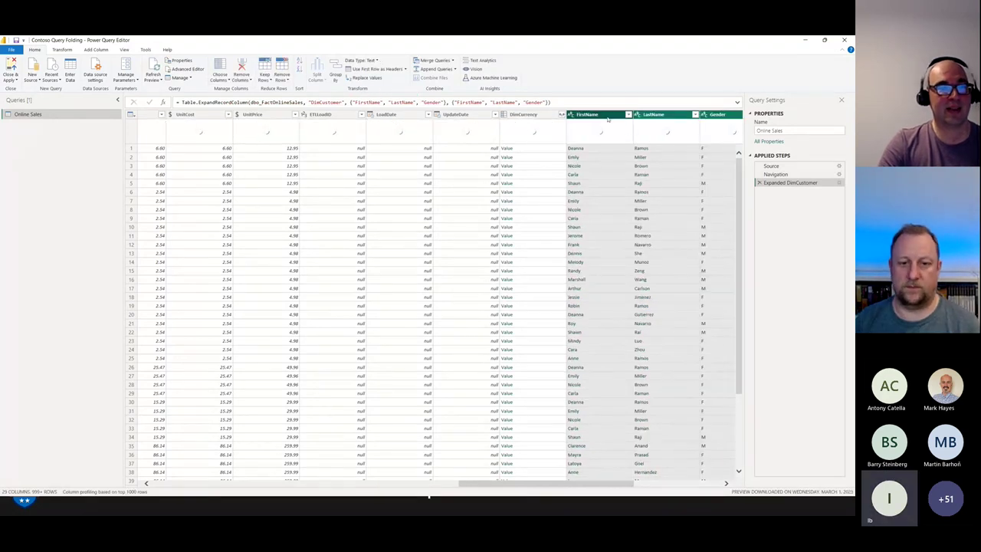
Transform the values of the FirstName column to uppercase.
left_click(605, 115)
right_click(605, 116)
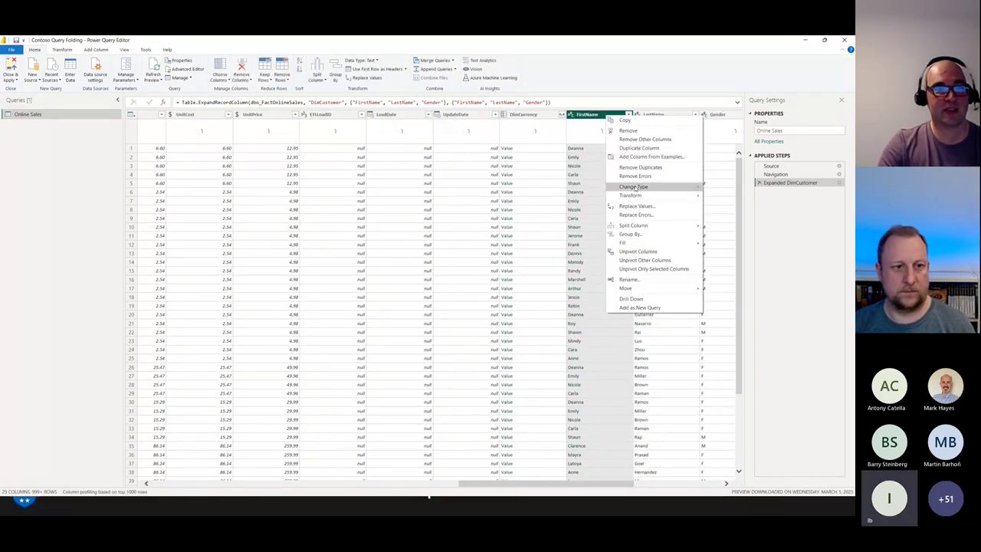
mouse_move(632, 197)
left_click(727, 203)
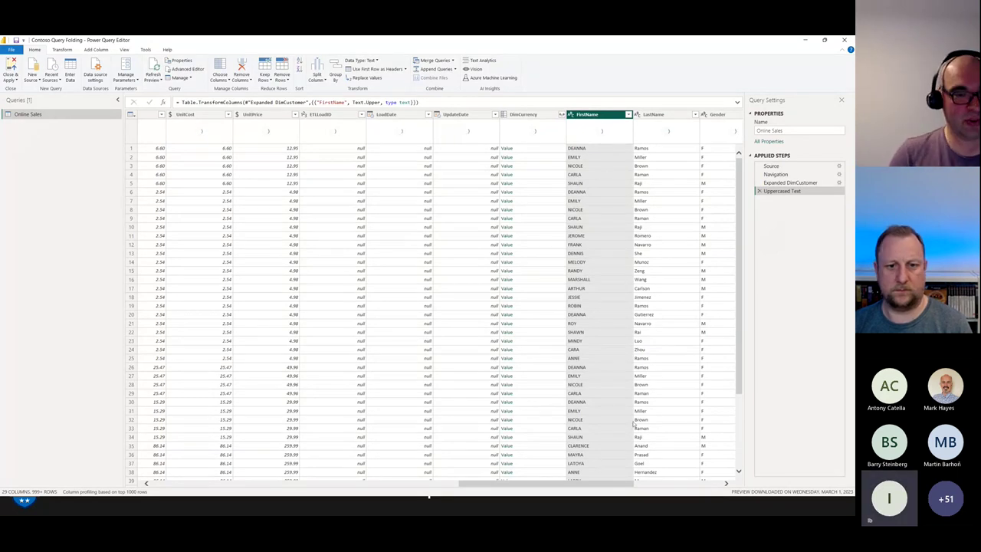
Filter the Online Sales rows to keep those where TotalCost is greater than 5.
left_click_drag(619, 483, 510, 483)
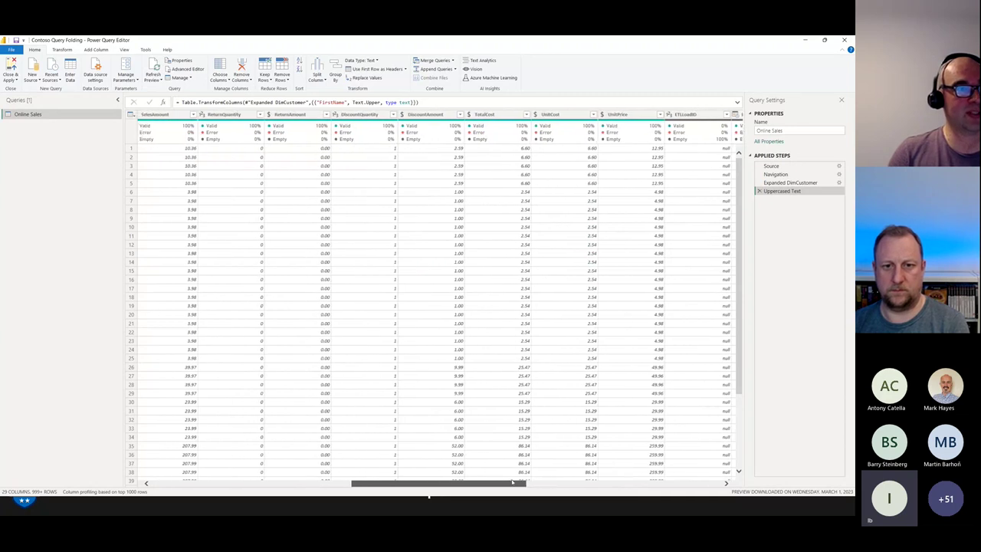
left_click(528, 115)
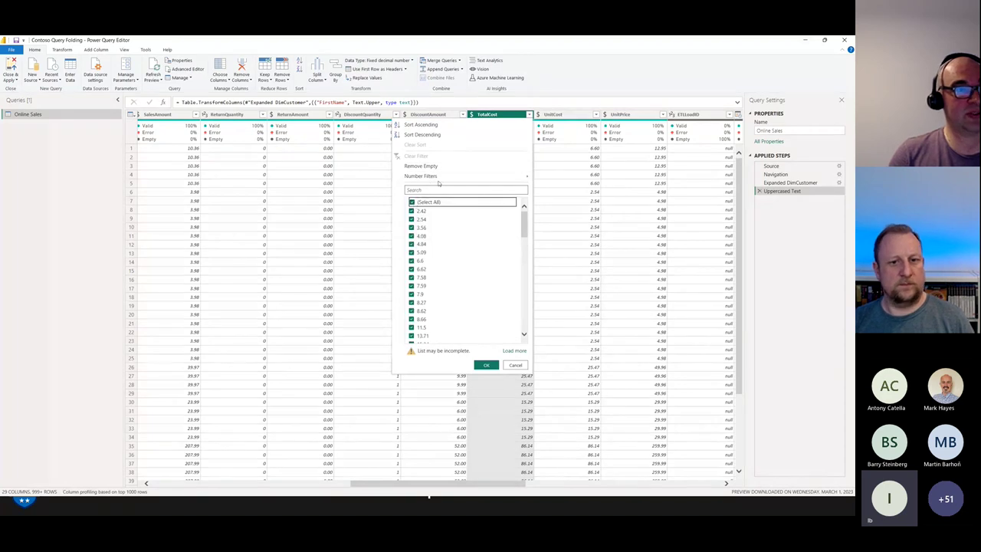
mouse_move(524, 177)
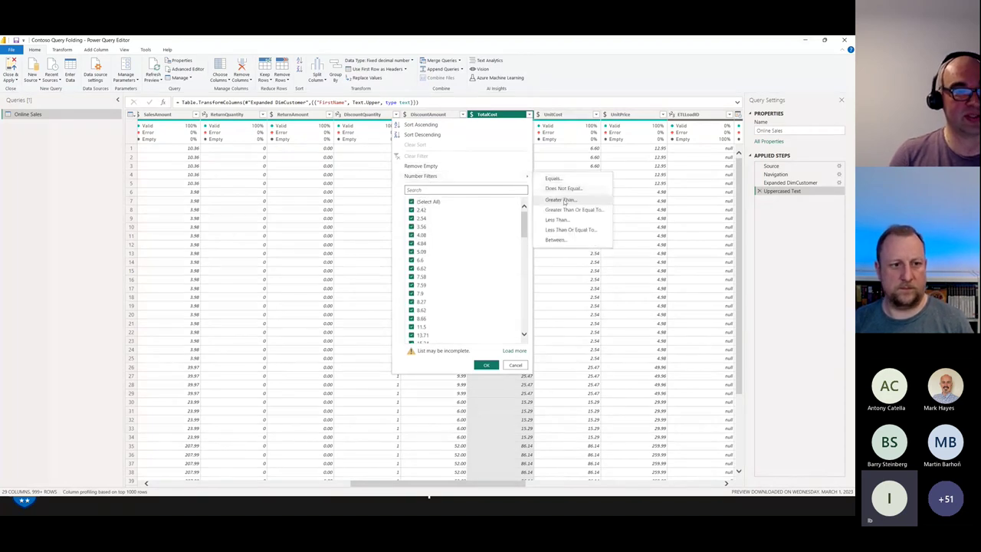
left_click(567, 202)
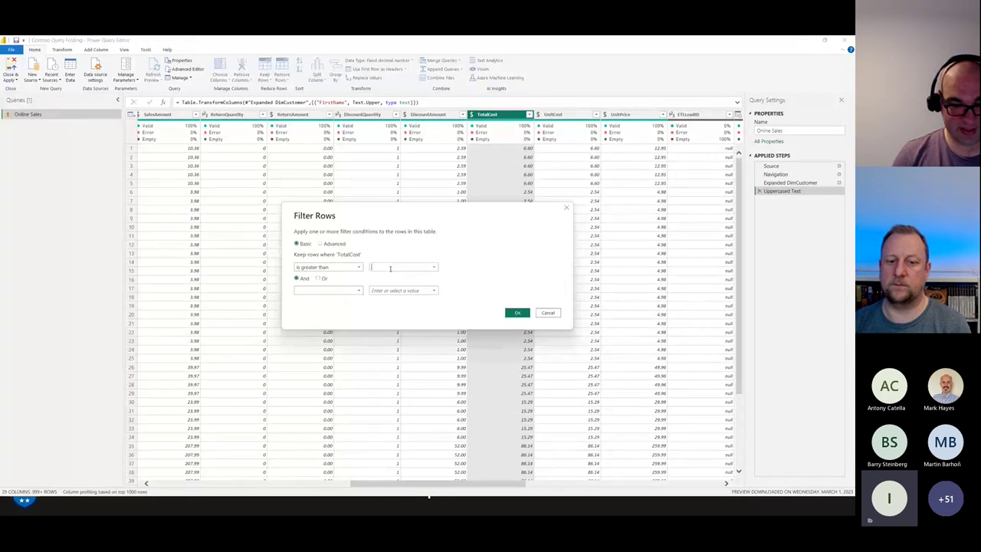
type("5")
left_click(518, 314)
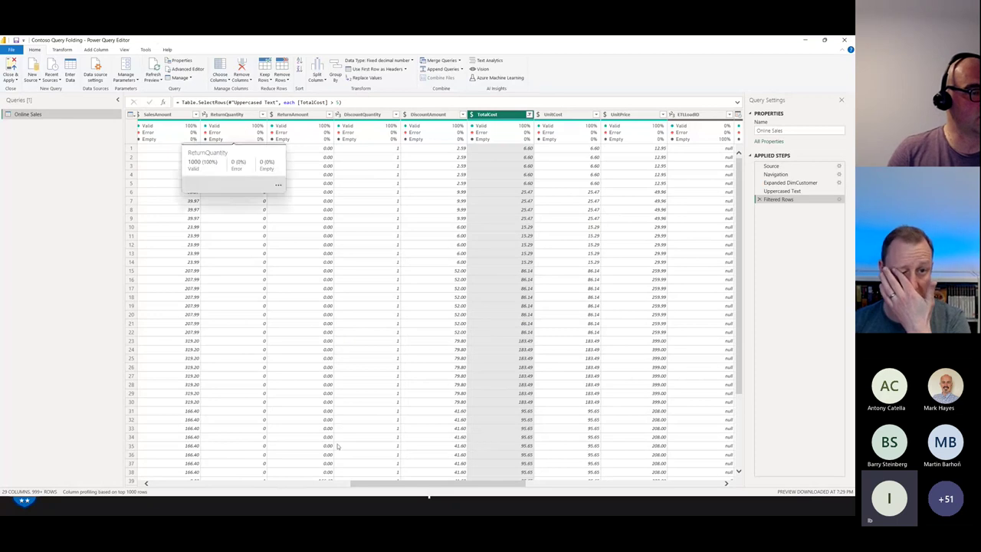
Change the data type of the DateKey column in Online Sales to Date.
left_click_drag(390, 488, 205, 488)
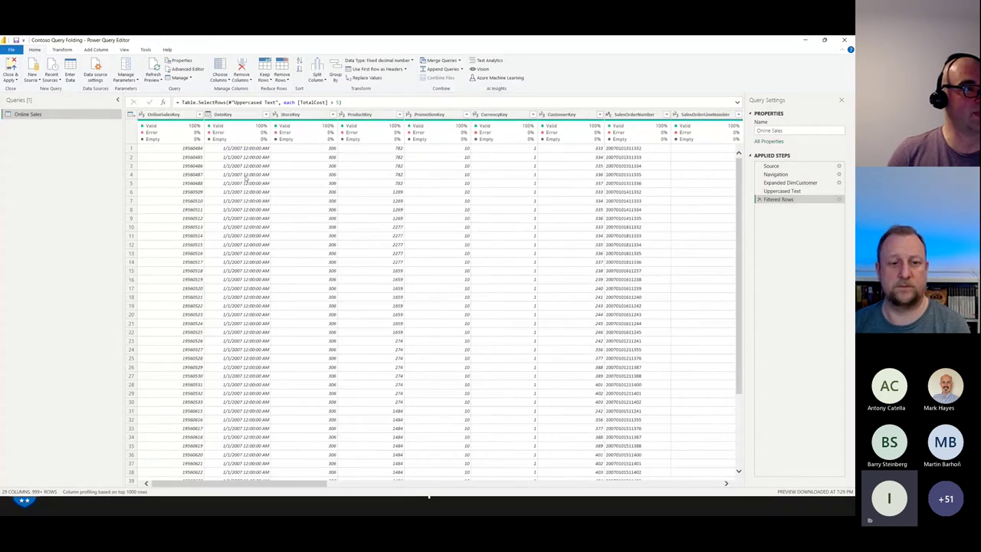
left_click(243, 115)
right_click(244, 115)
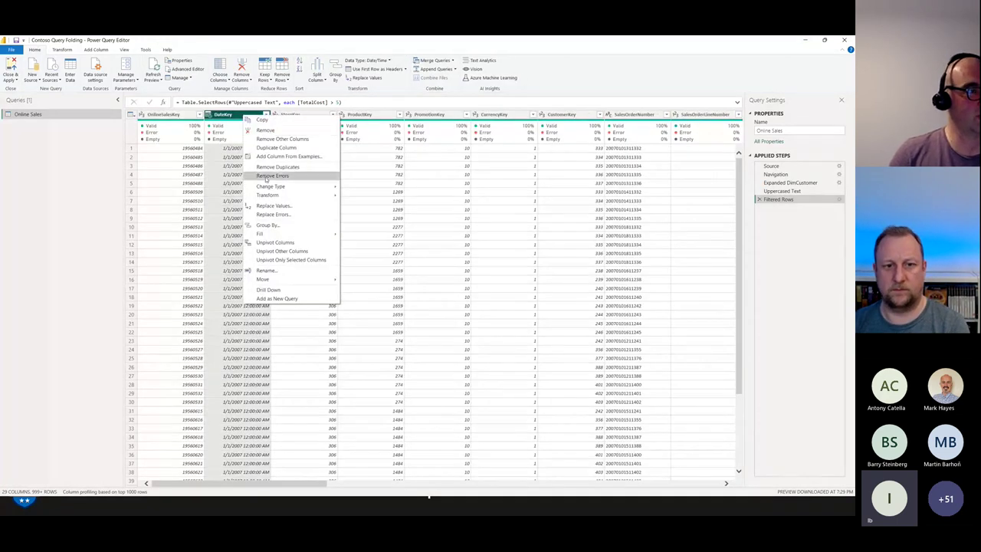
mouse_move(265, 186)
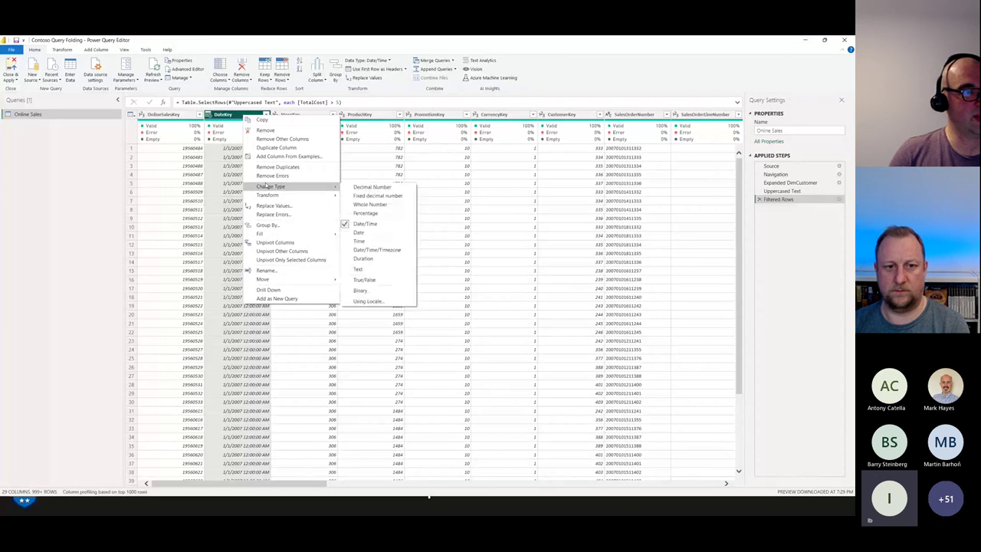
left_click(360, 237)
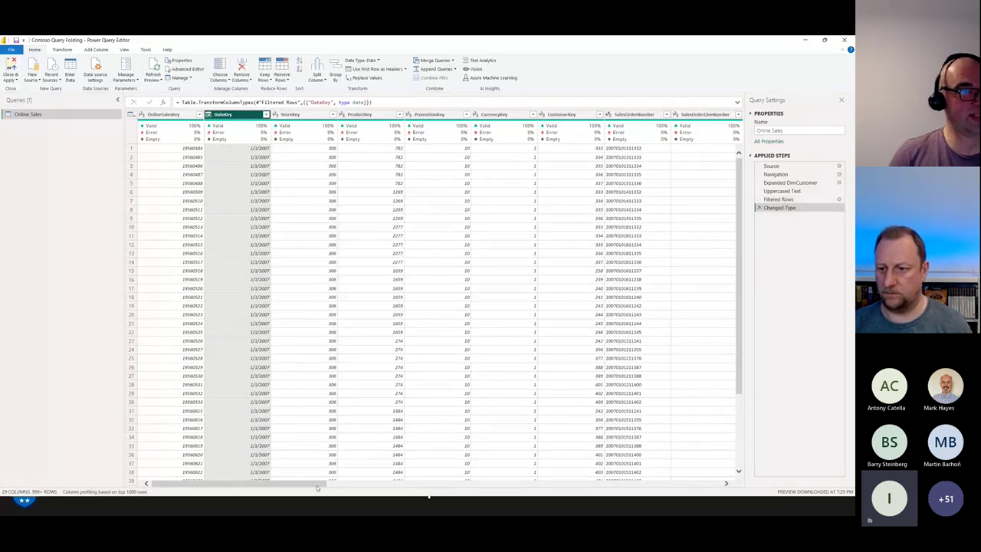
Transform the SalesQuantity column of Online Sales to absolute values.
left_click_drag(322, 488, 390, 488)
left_click(515, 114)
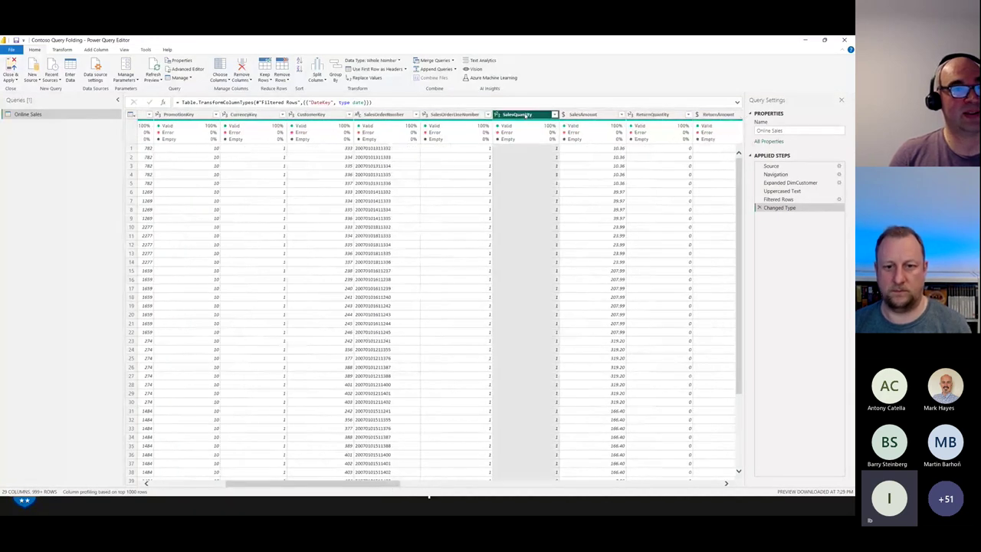
right_click(527, 115)
mouse_move(567, 194)
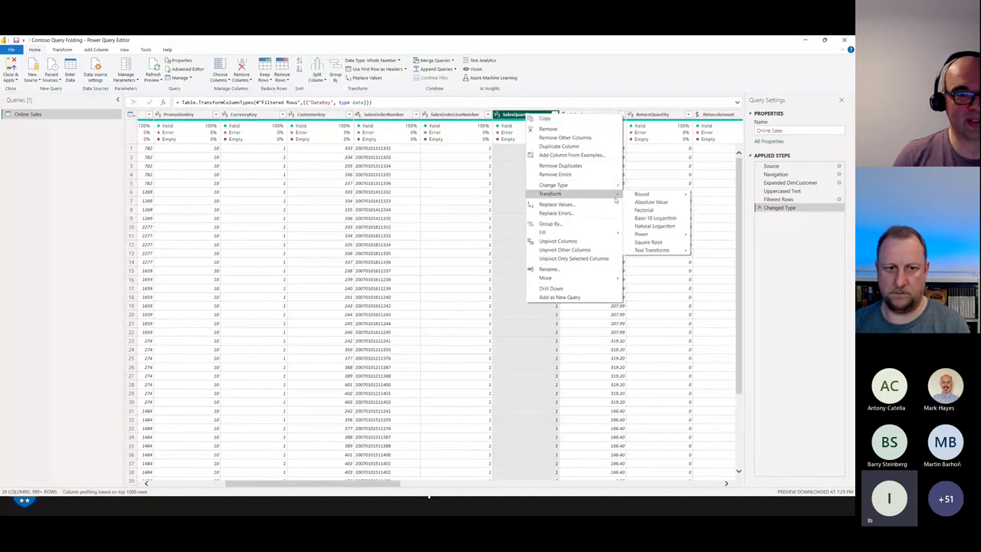
left_click(646, 206)
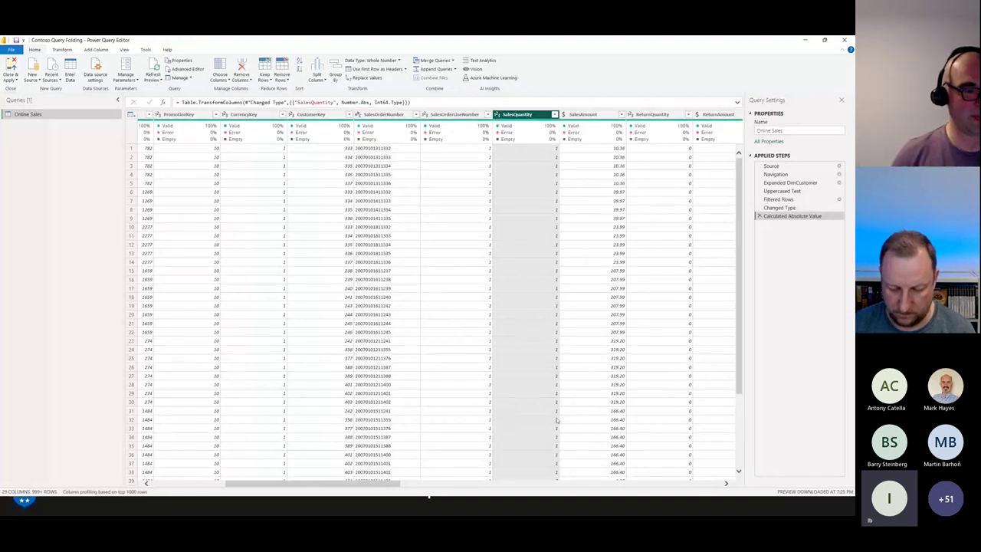
Replace the value F with Female in the Gender column of Online Sales.
left_click_drag(391, 485, 434, 487)
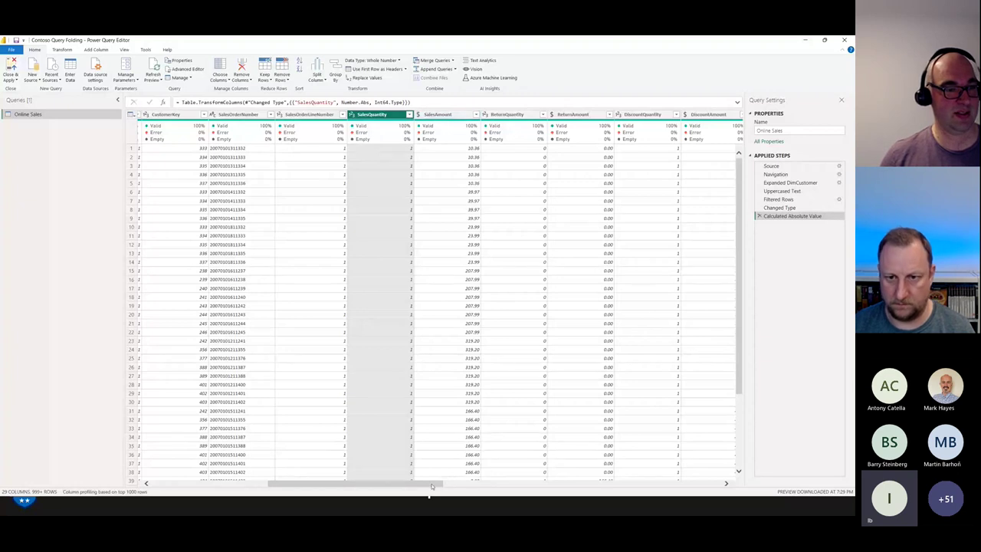
left_click_drag(431, 485, 655, 480)
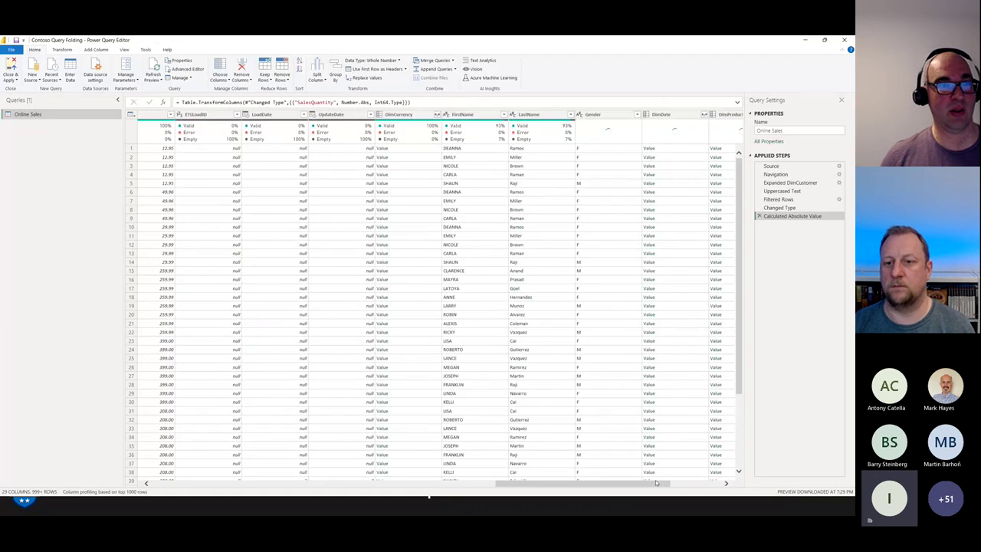
left_click(637, 114)
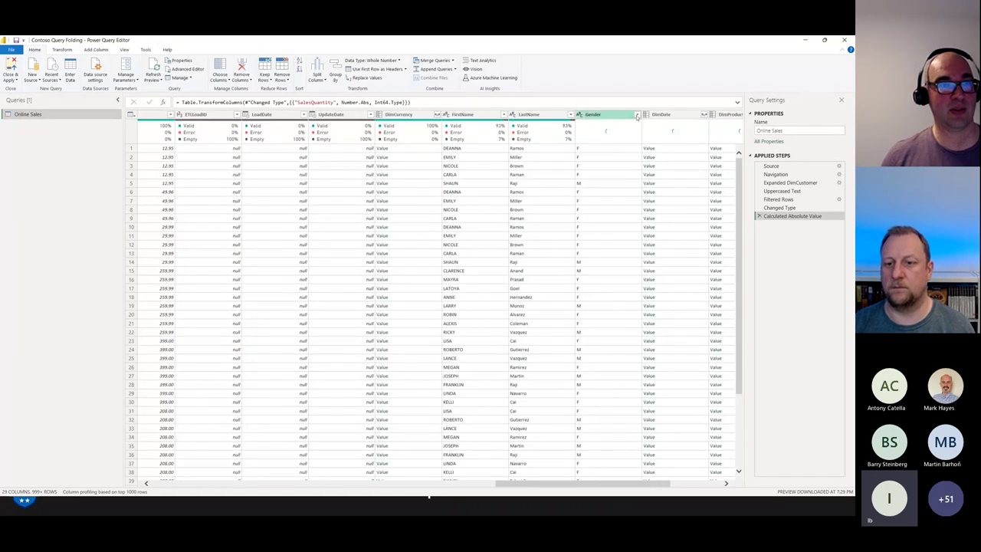
left_click(595, 118)
right_click(595, 117)
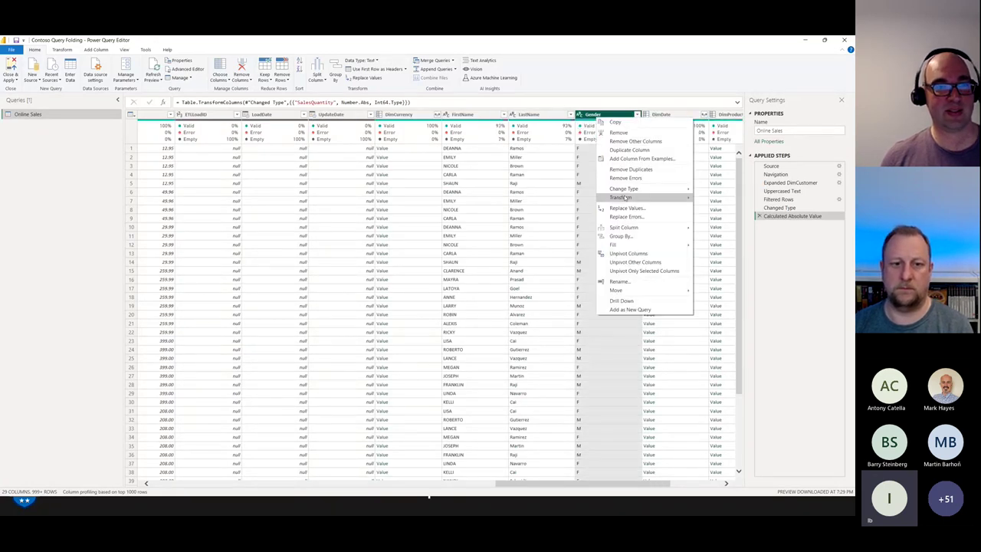
left_click(627, 214)
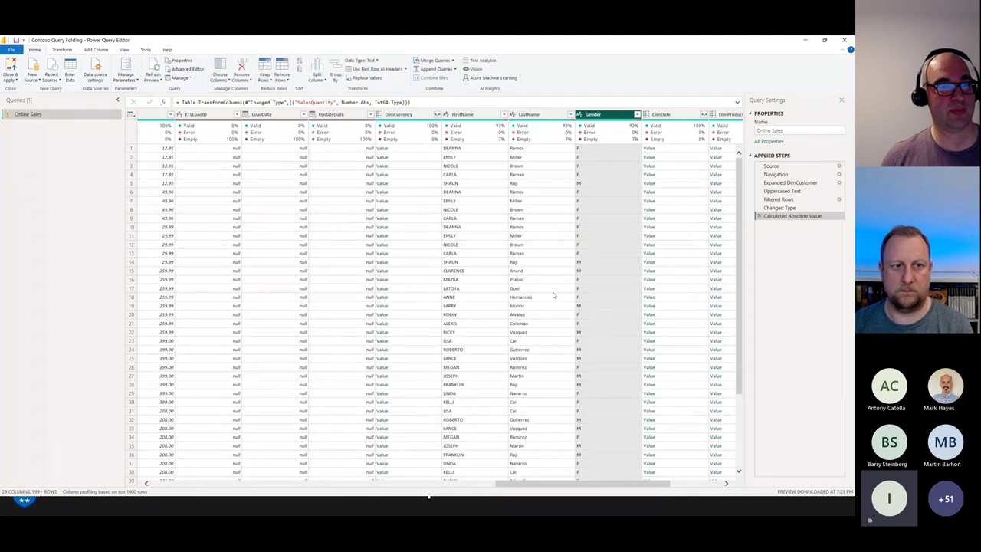
right_click(600, 115)
left_click(632, 206)
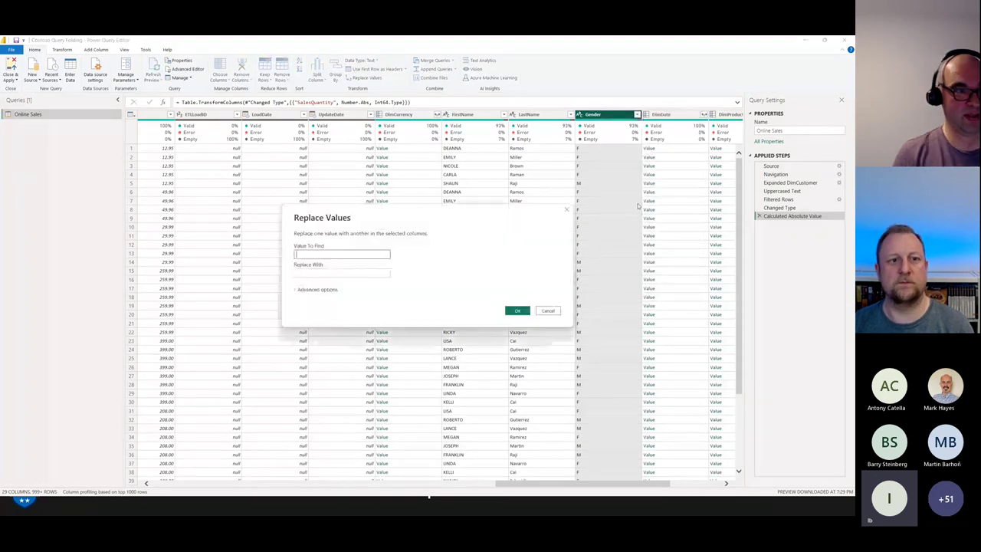
type("F")
key("Tab")
type("Female")
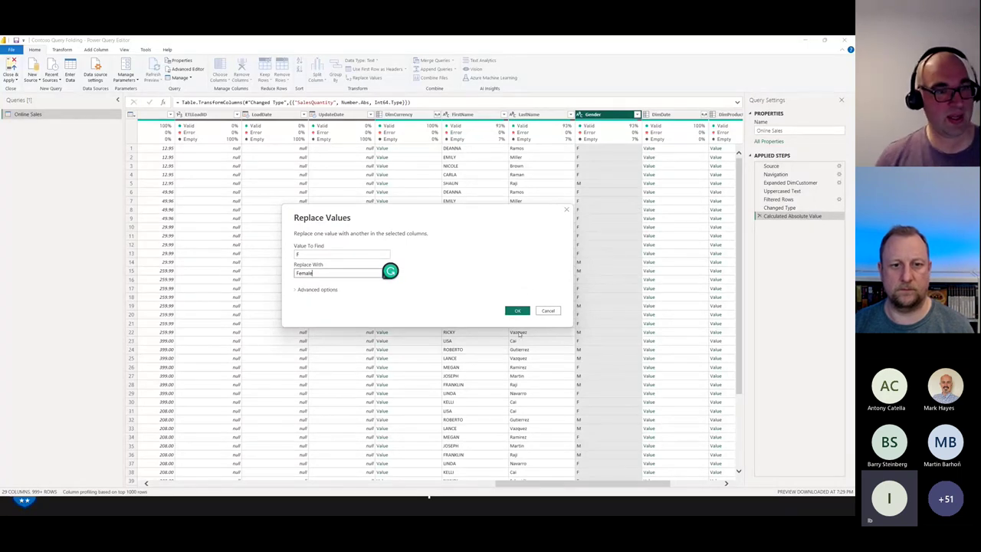
key("Return")
Filter the Online Sales rows to keep those where SalesAmount is greater than 700.
scroll(460, 413, "left", 10)
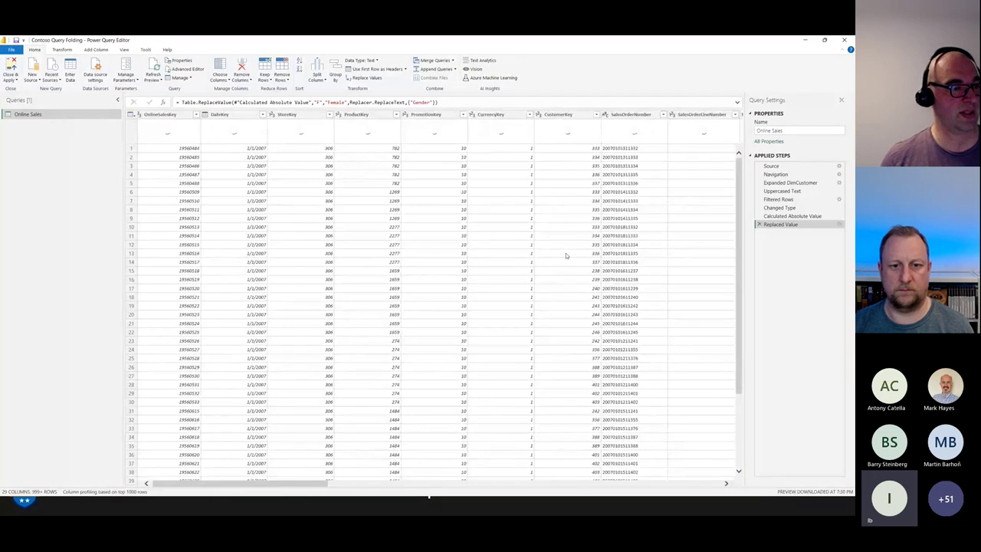
left_click_drag(321, 484, 438, 484)
left_click(463, 114)
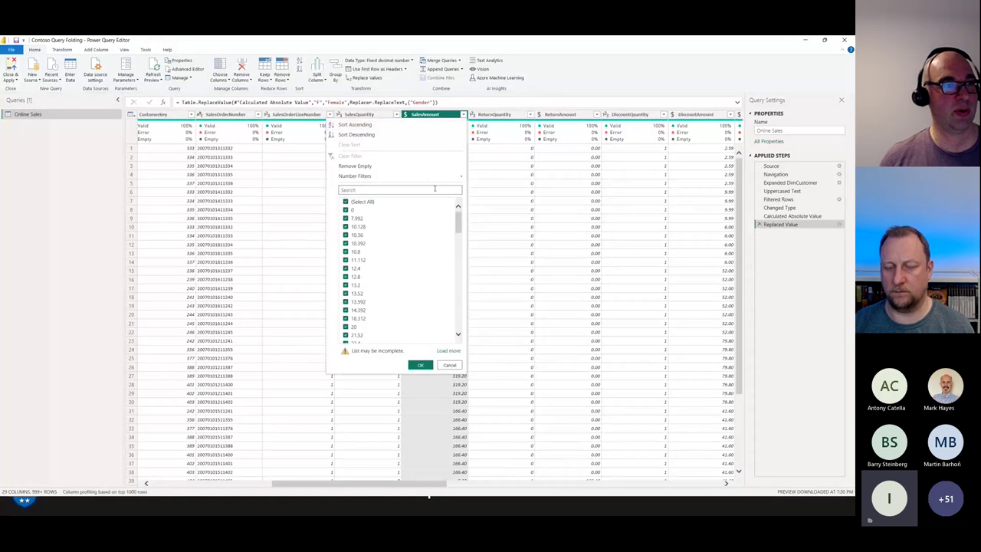
mouse_move(384, 175)
left_click(495, 207)
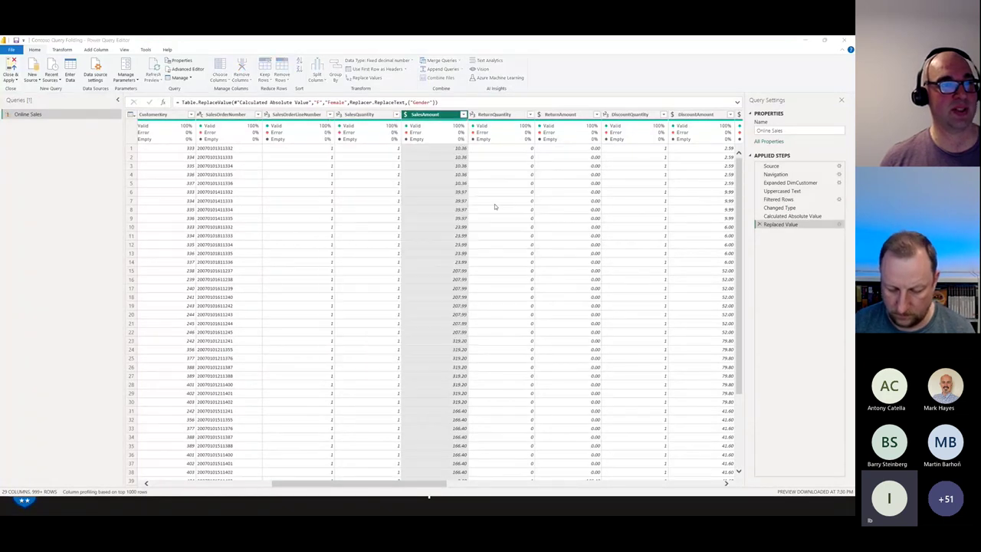
left_click(396, 270)
type("700")
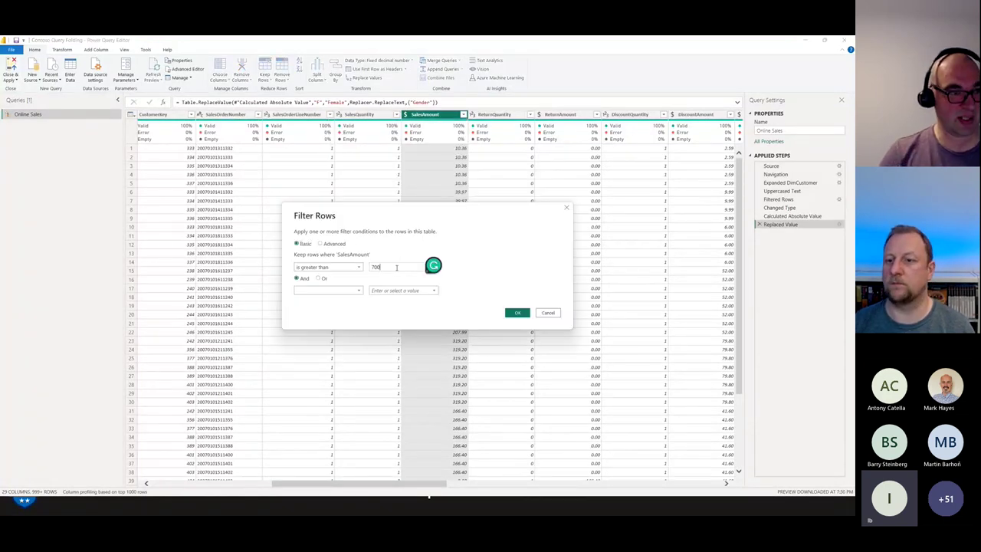
left_click(517, 313)
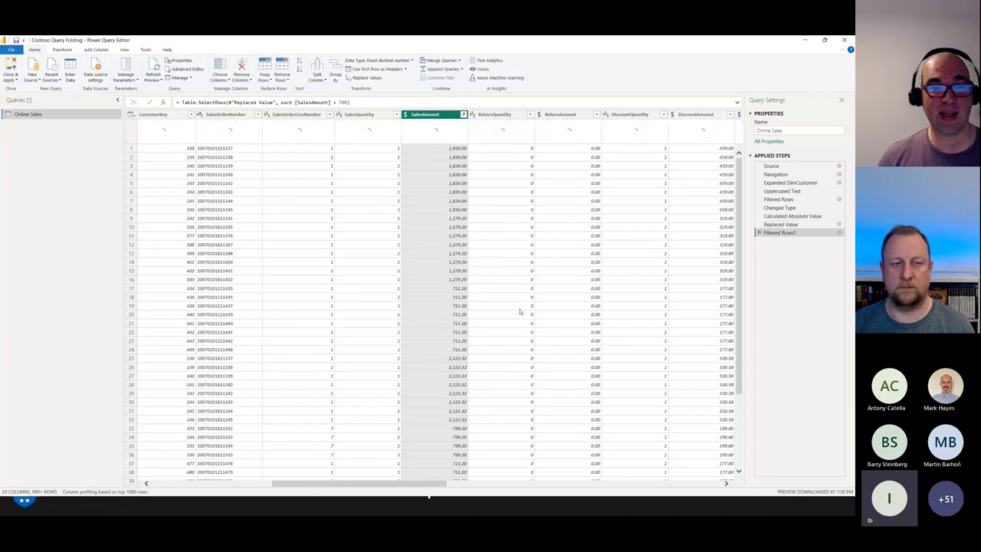
View the native query of the last applied step, the SalesAmount filter, in a maximized window.
right_click(782, 234)
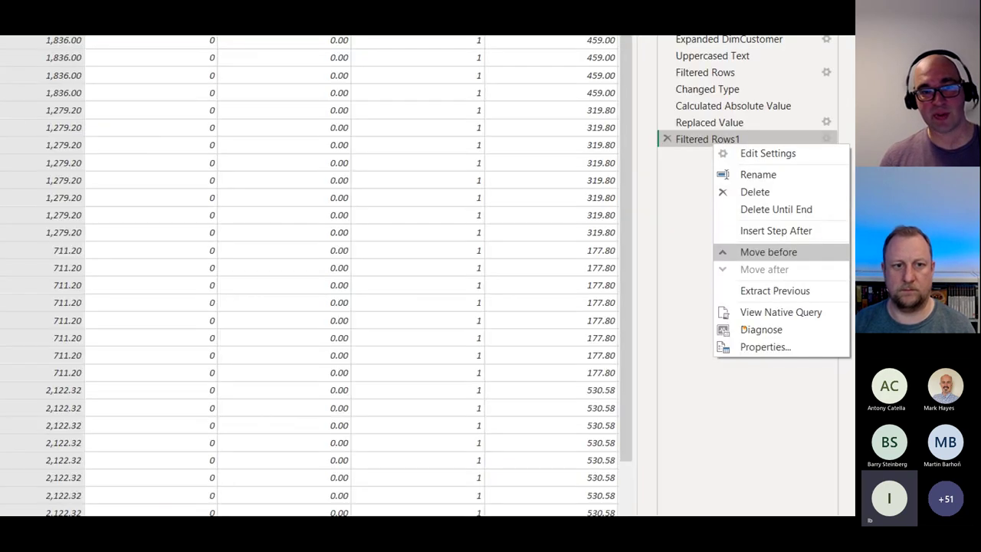
mouse_move(743, 329)
left_mouse_down()
mouse_move(851, 318)
mouse_move(832, 300)
mouse_move(710, 312)
mouse_move(720, 325)
left_mouse_up()
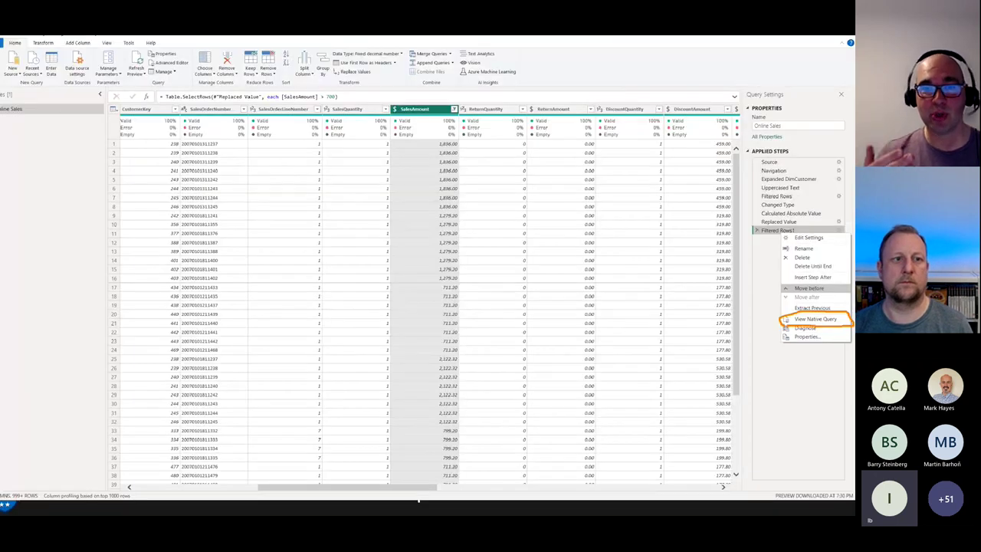
key("Escape")
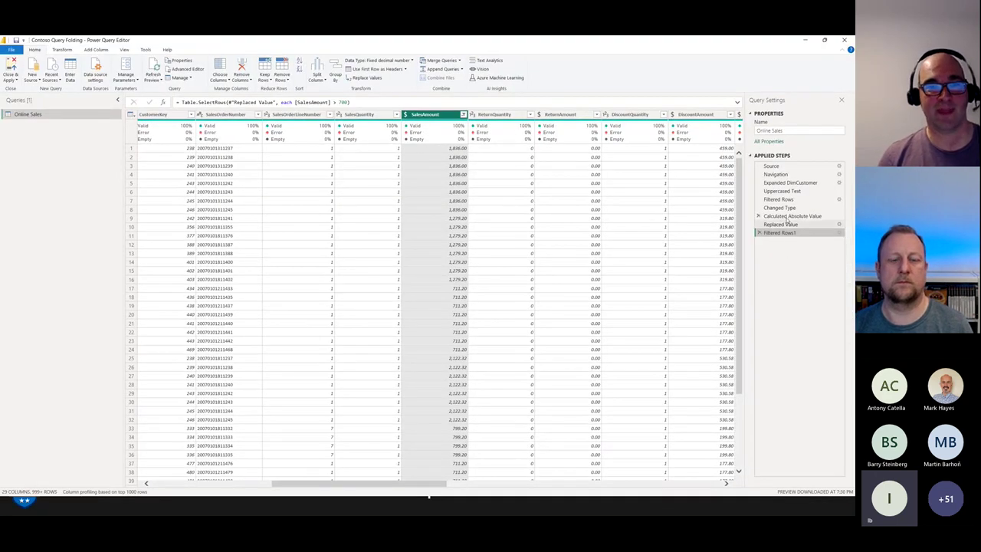
right_click(787, 232)
left_click(805, 315)
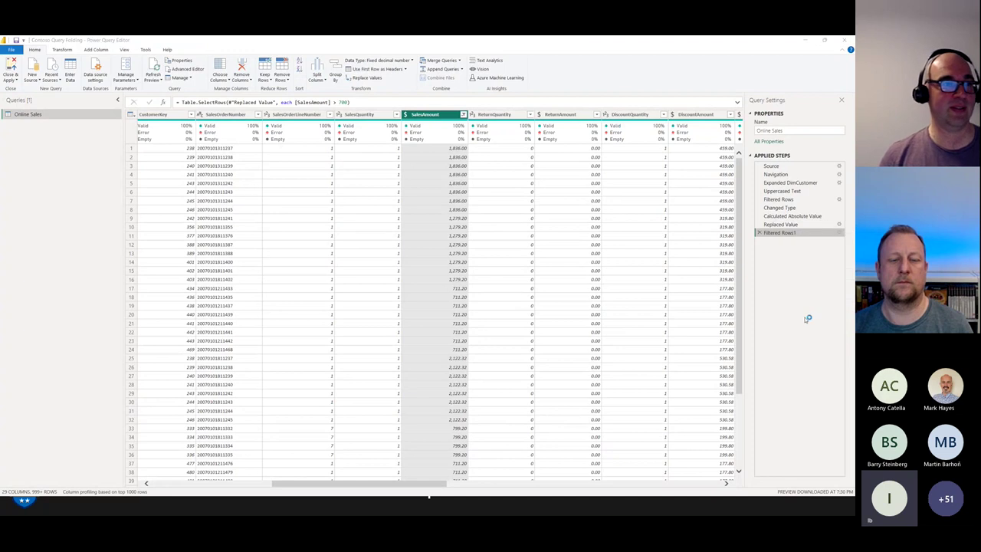
left_click(554, 151)
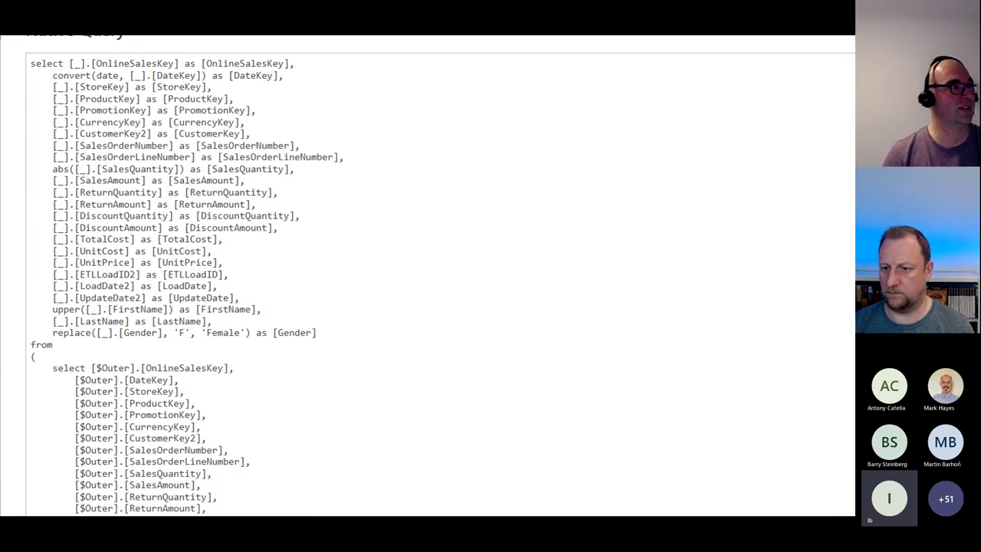
Examine the native SQL for the DateKey, SalesQuantity, FirstName and Gender transformations and the row filters, and close it.
left_click_drag(48, 82, 201, 80)
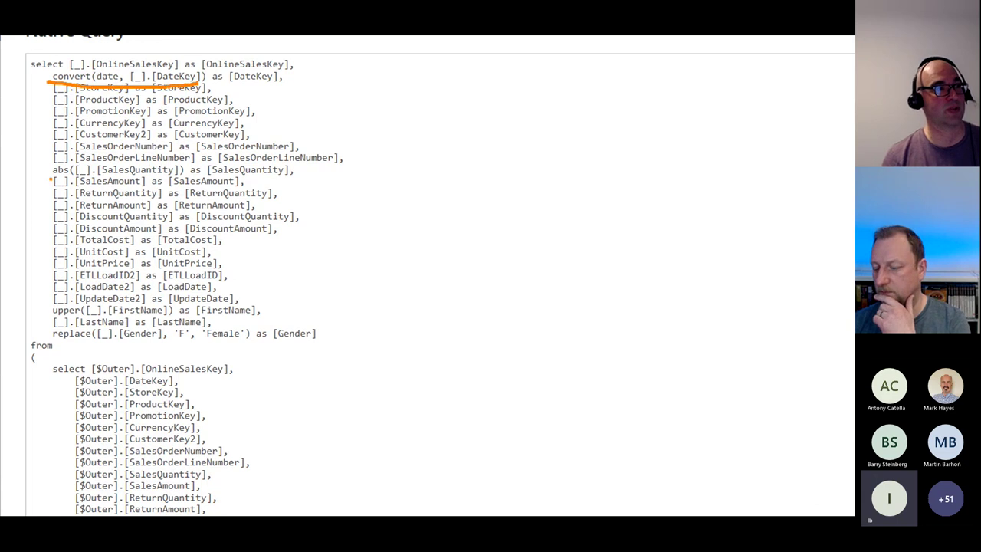
left_click_drag(51, 180, 187, 176)
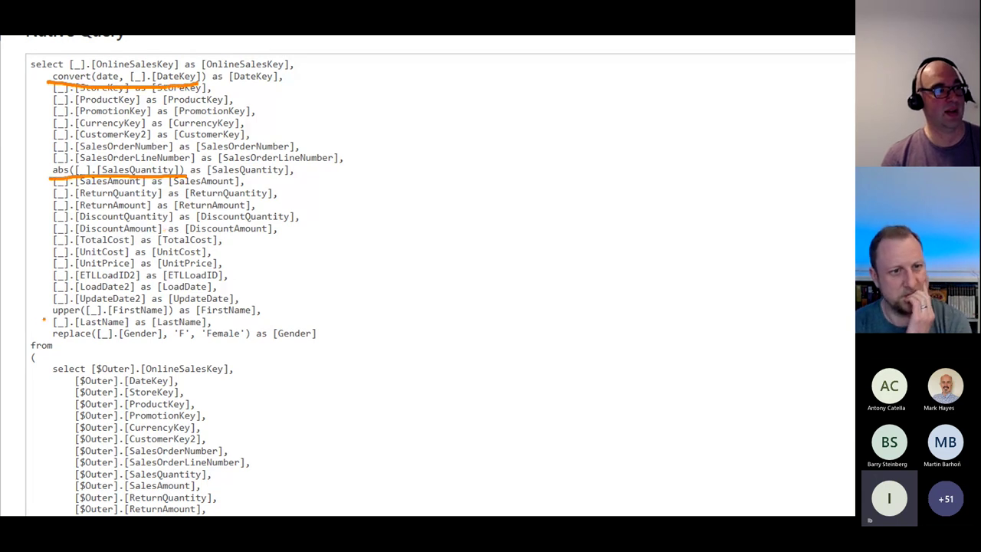
left_click_drag(44, 317, 162, 312)
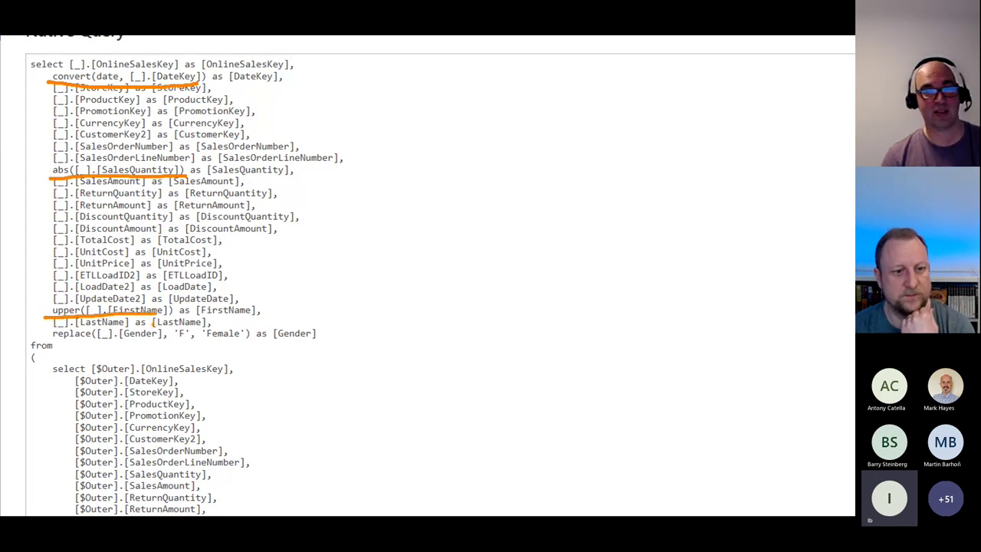
left_click_drag(54, 343, 247, 334)
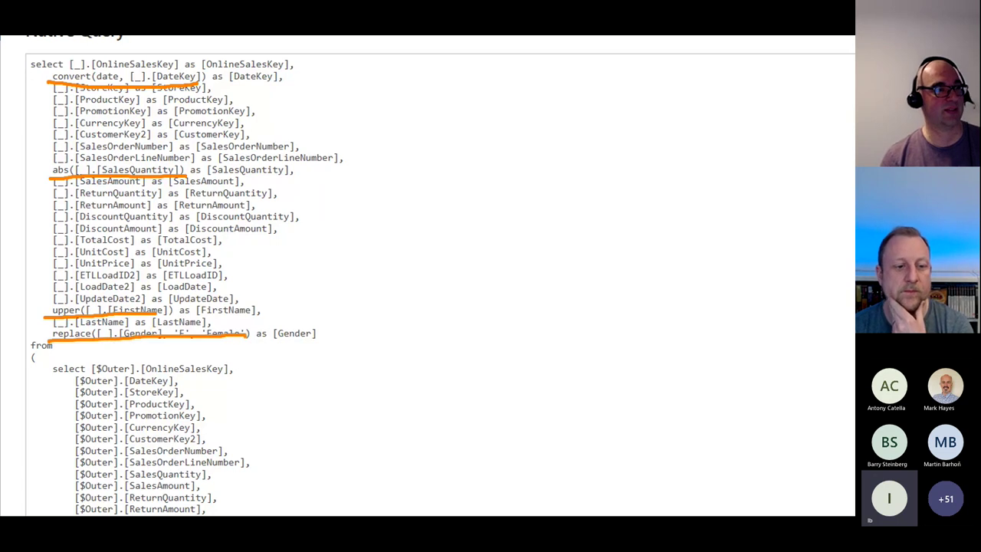
mouse_move(187, 318)
left_mouse_down()
mouse_move(169, 335)
mouse_move(193, 328)
left_mouse_up()
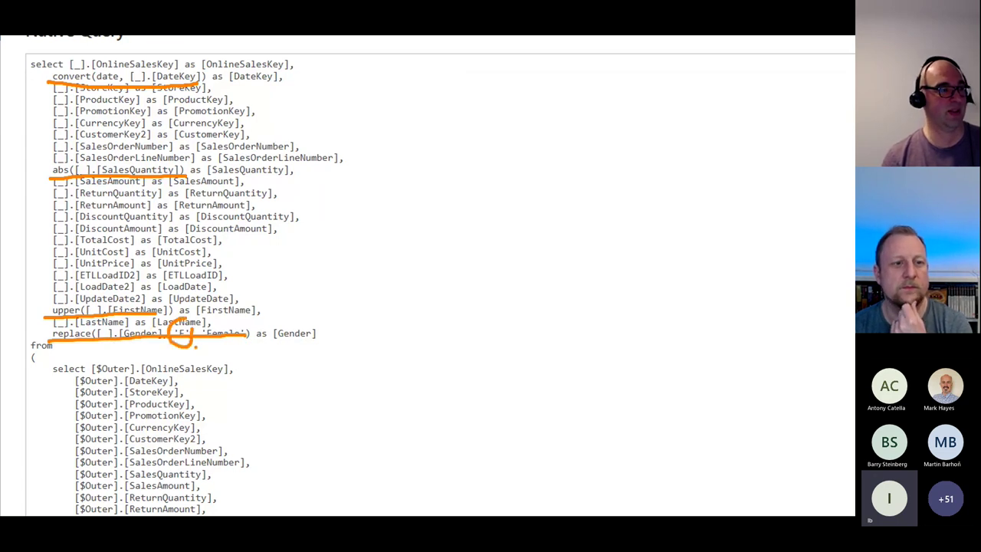
scroll(90, 208, "down", 3)
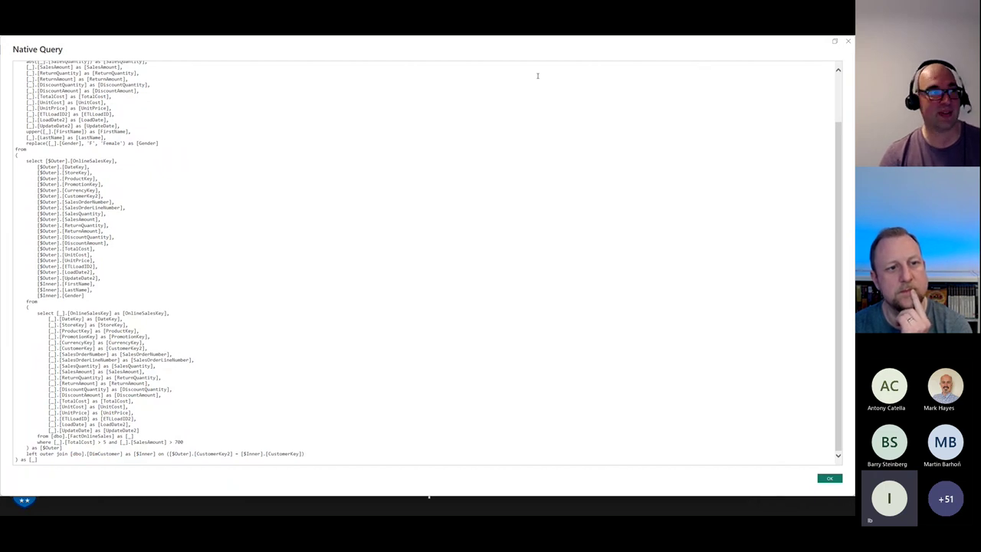
key("Escape")
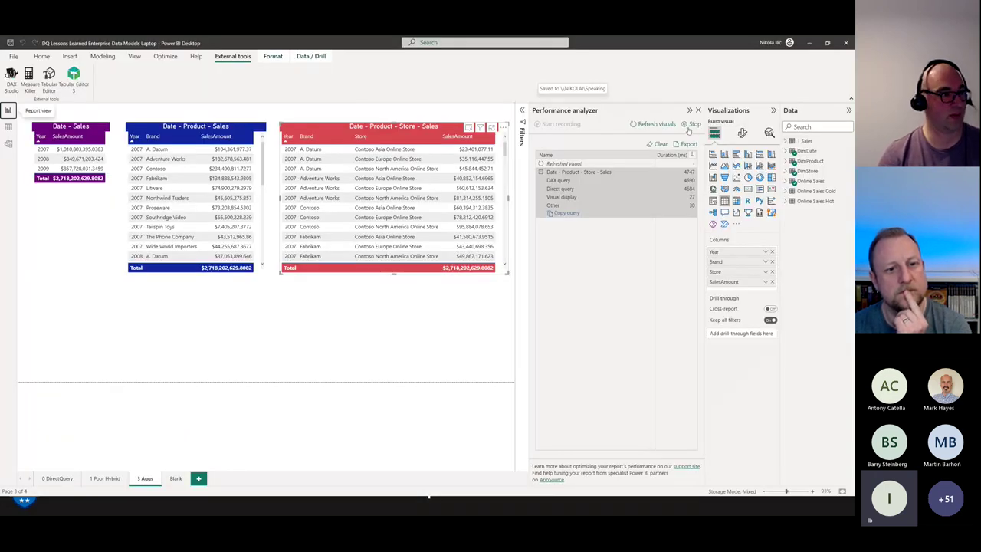
Return to the Contoso Query Folding query editor, close it and apply the Online Sales transformations to the model.
key("super+Tab")
left_click(364, 202)
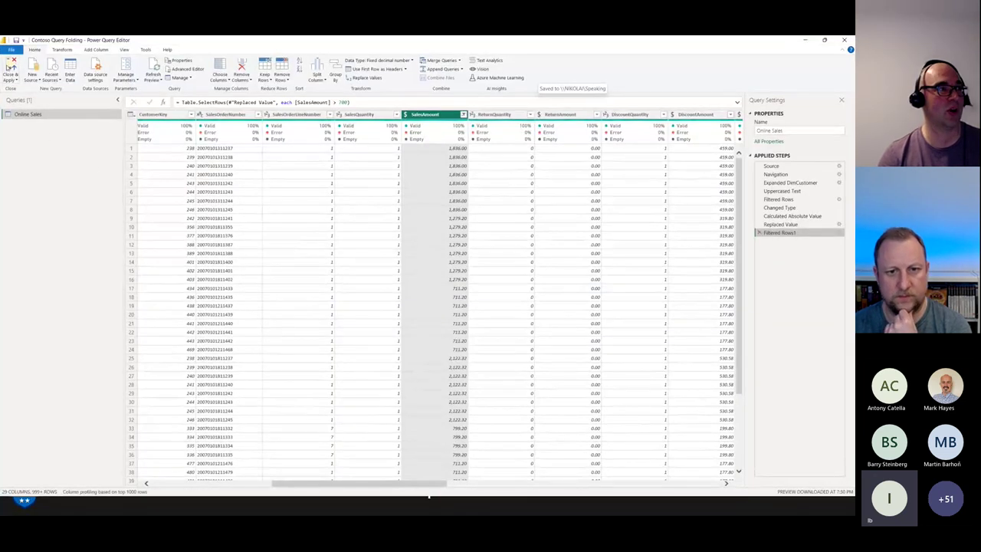
left_click(10, 68)
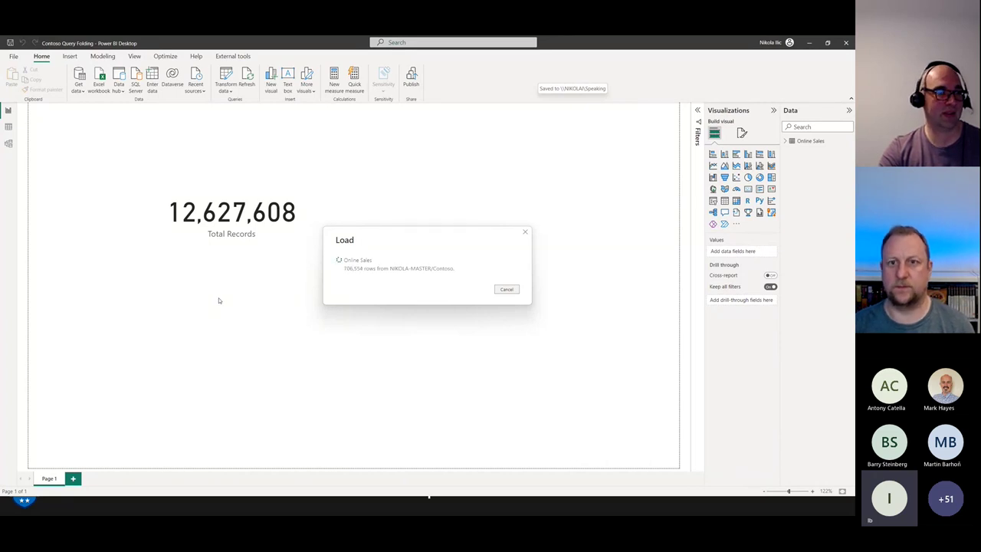
Bring the Contoso Query Folding report back to the front and check the Total Records card.
key("alt+Tab")
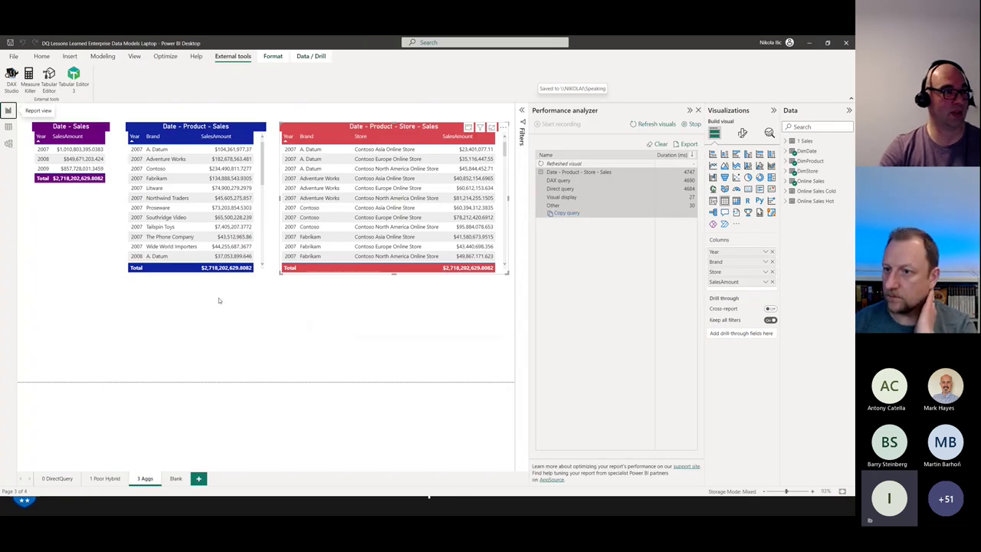
key("super+Tab")
left_click(276, 198)
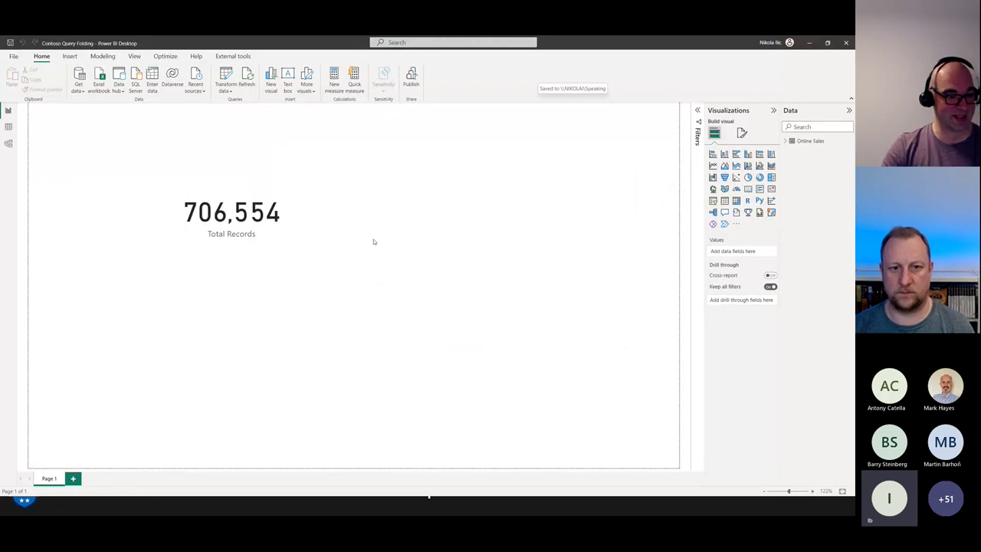
Open the Contoso Query Folding query editor and delete the Changed Type step from the Online Sales query, confirming the deletion.
key("super+Tab")
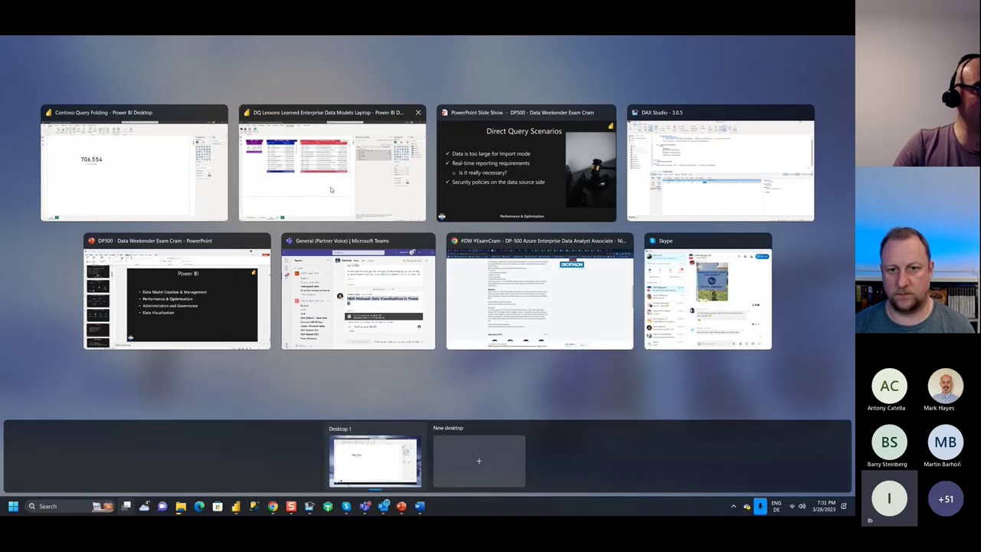
left_click(144, 173)
left_click(229, 75)
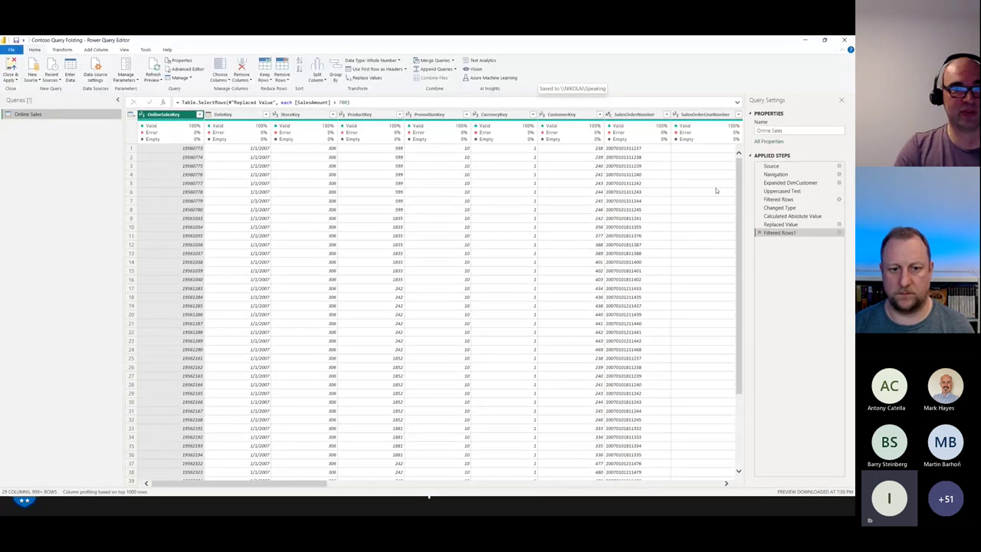
left_click(780, 210)
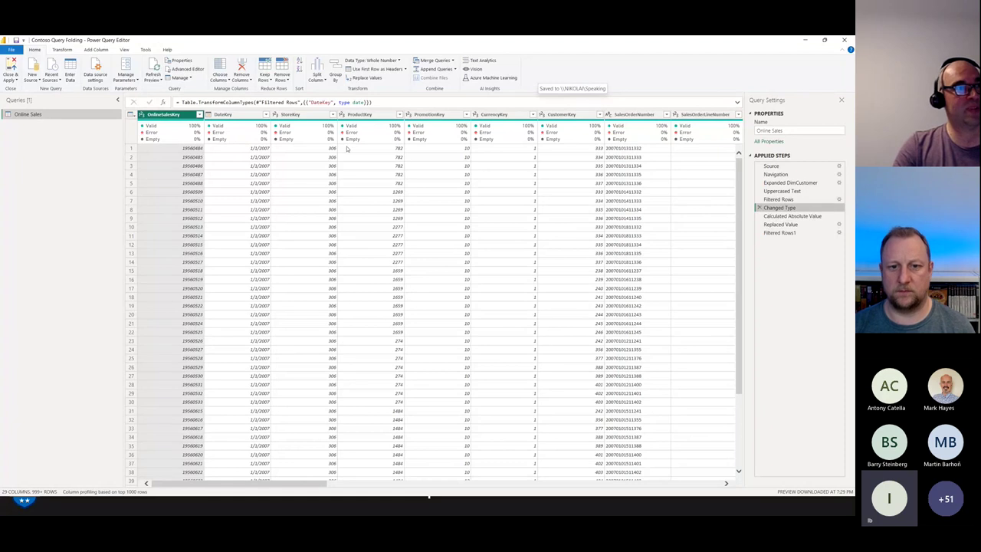
left_click(758, 208)
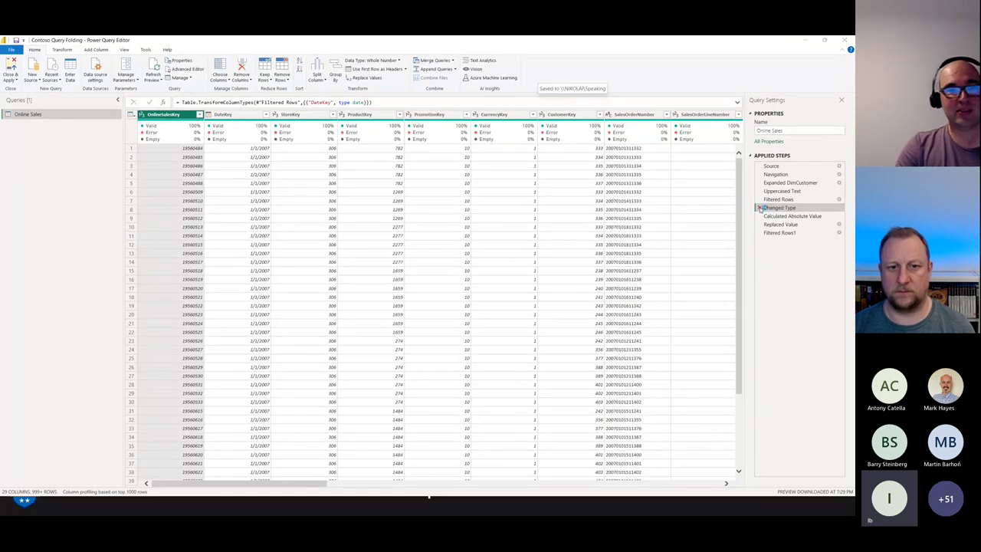
left_click(466, 286)
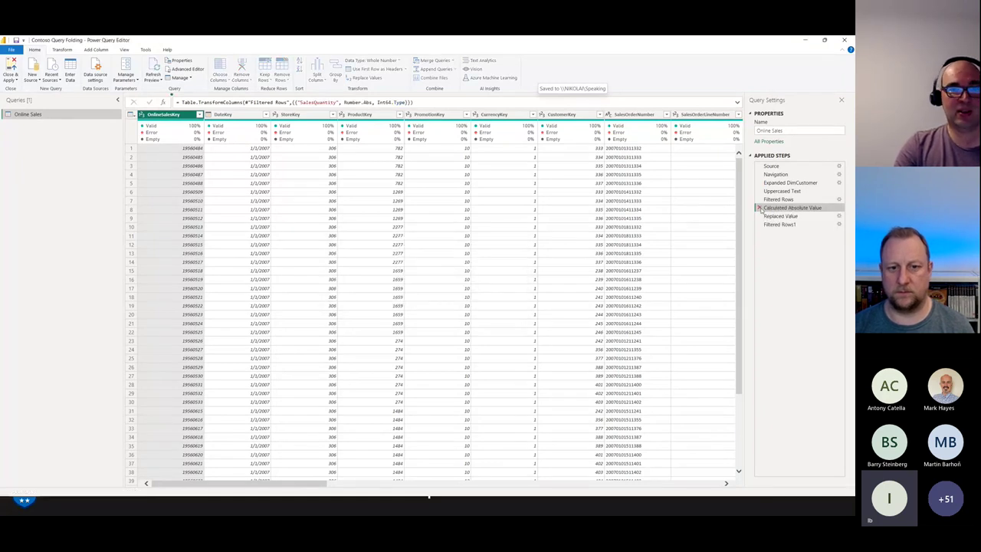
Insert a Date Only transformation on the DateKey column directly after the first Filtered Rows step.
left_click(246, 115)
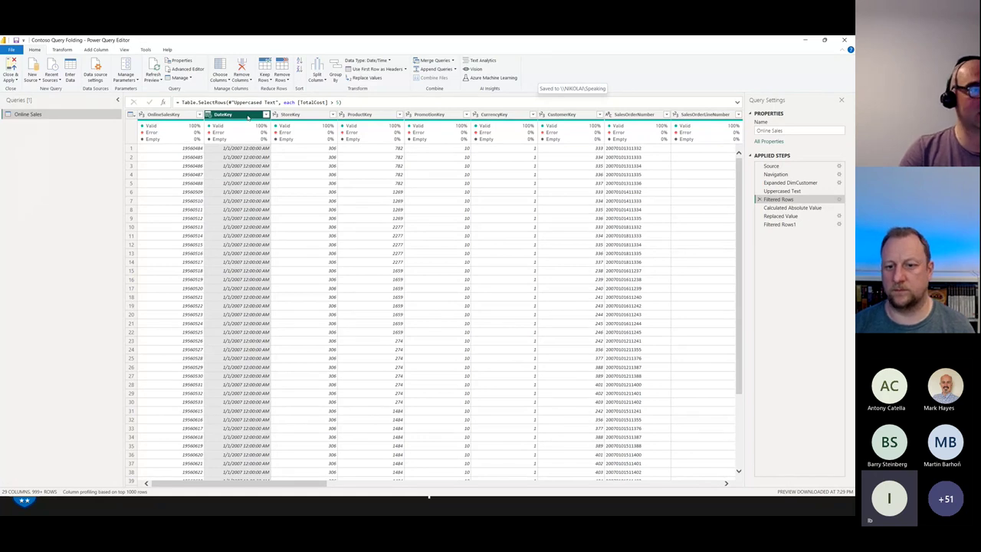
right_click(247, 116)
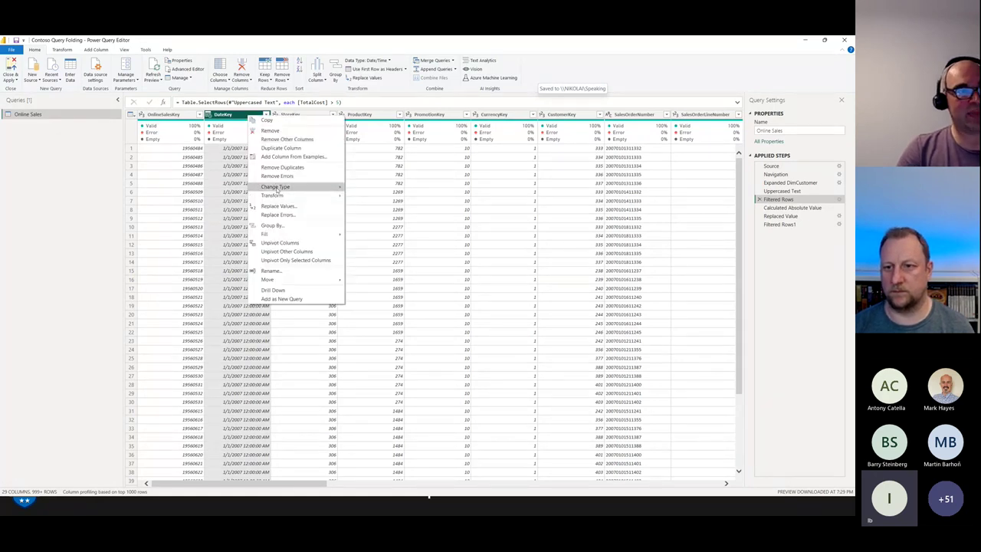
mouse_move(277, 195)
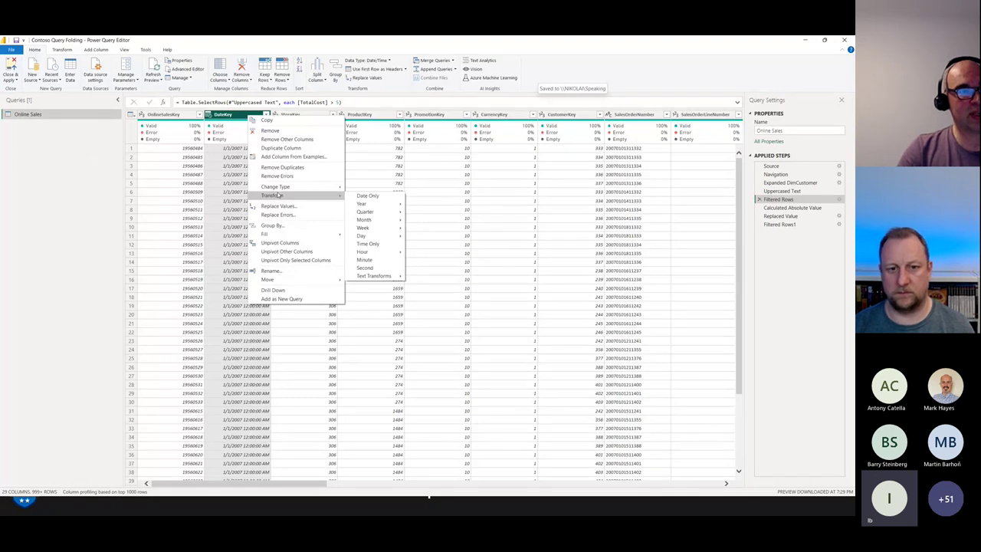
left_click(367, 195)
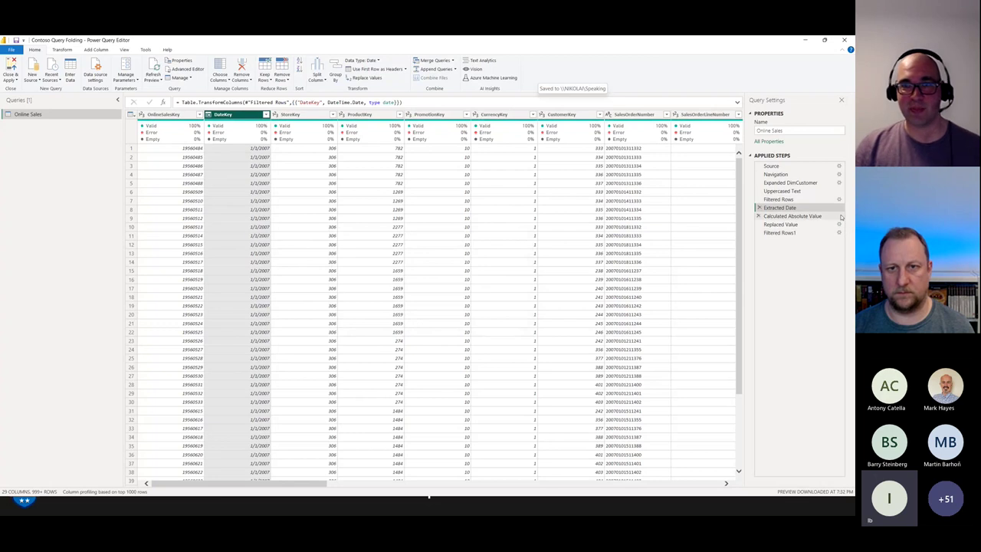
Check whether the native query is available for the Filtered Rows1 and Replaced Value steps.
right_click(777, 233)
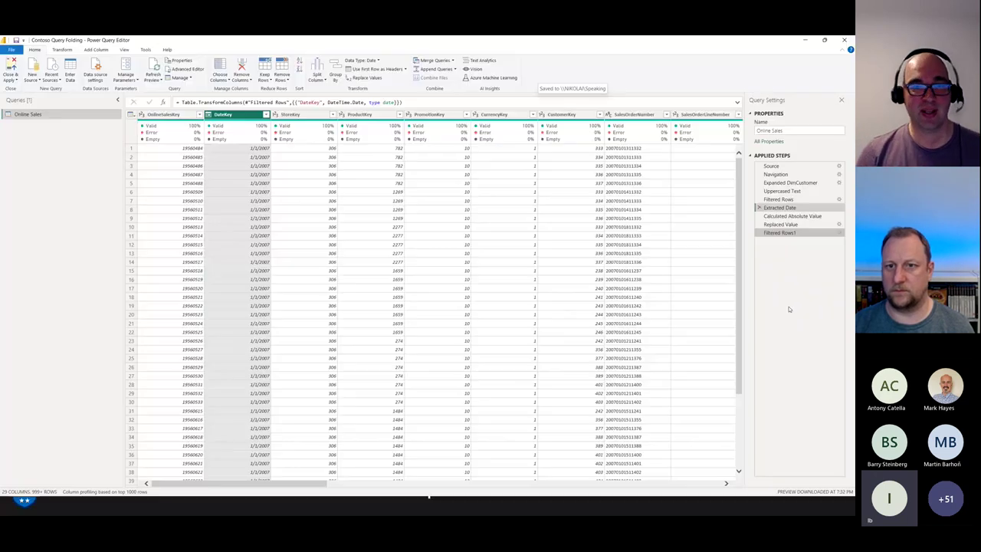
key("Escape")
left_click(780, 224)
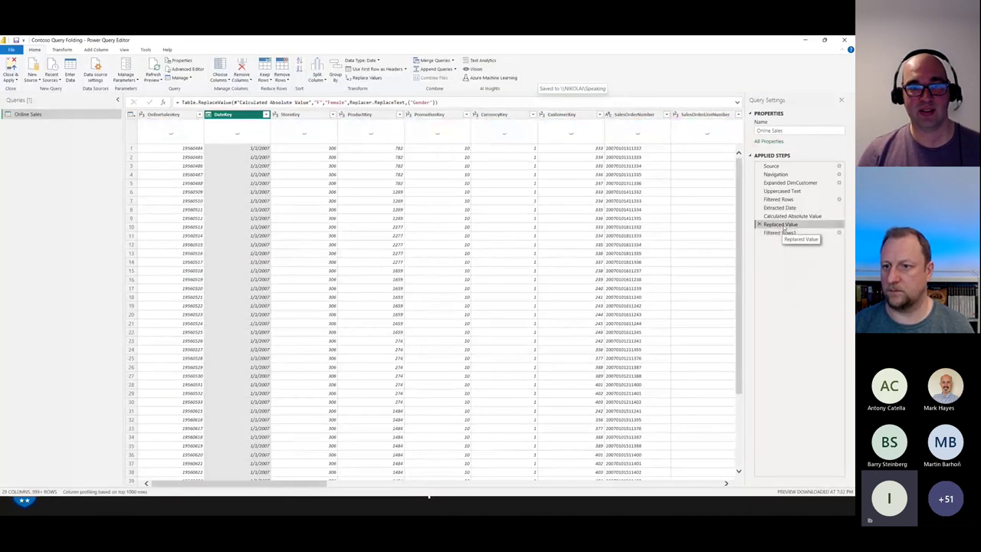
right_click(780, 224)
key("Escape")
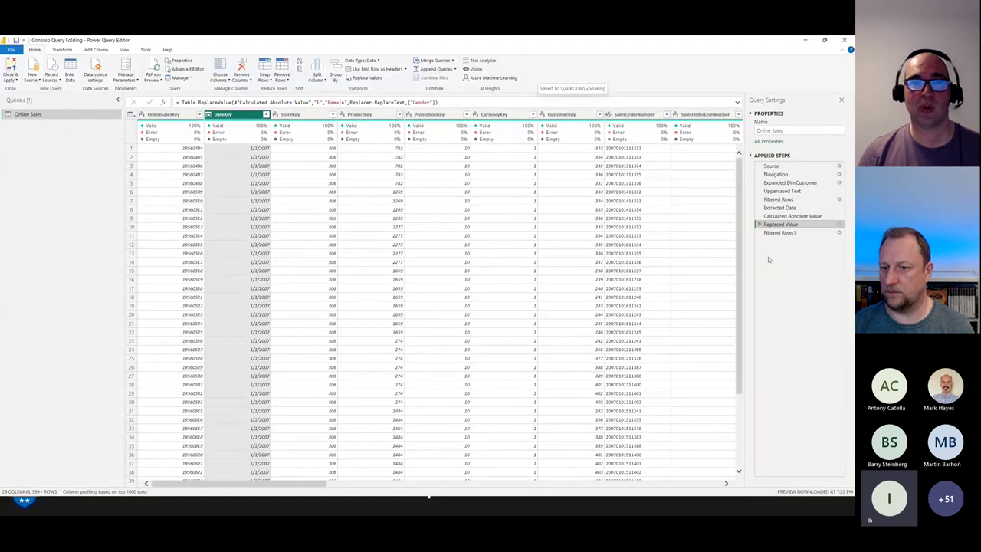
View the native query of the first Filtered Rows step, the TotalCost filter, in a maximized window.
left_click(778, 199)
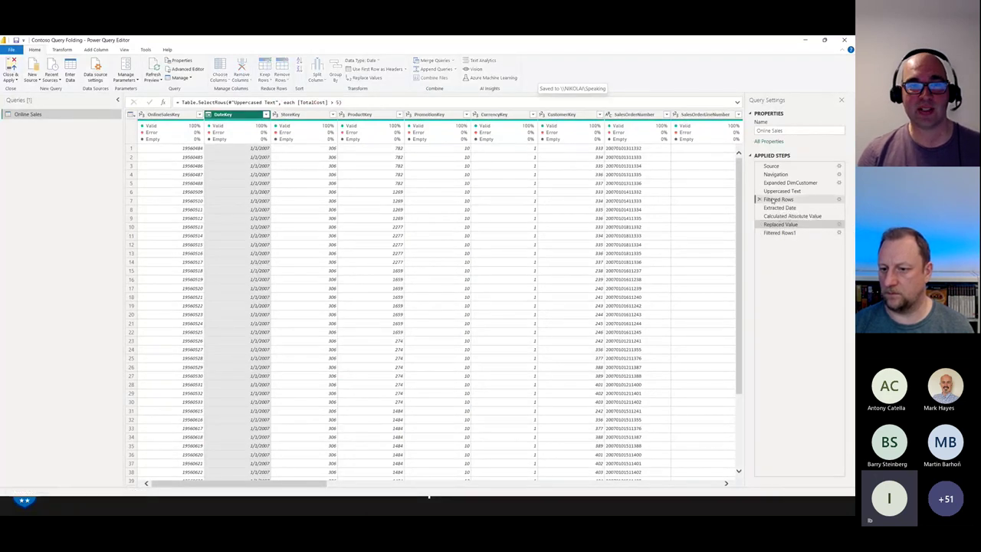
right_click(776, 200)
left_click(806, 282)
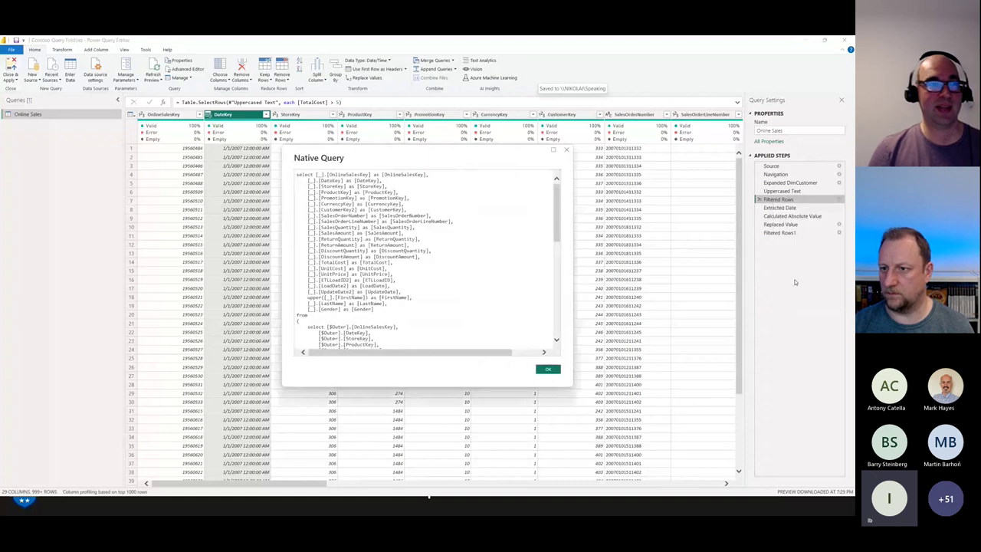
mouse_move(555, 215)
left_mouse_down()
mouse_move(556, 225)
mouse_move(557, 201)
left_mouse_up()
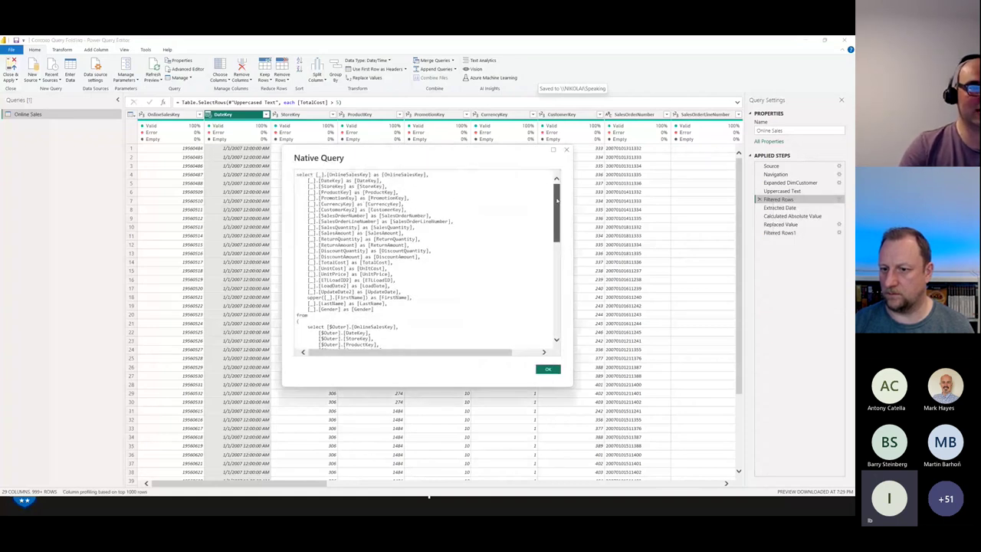
left_click(552, 151)
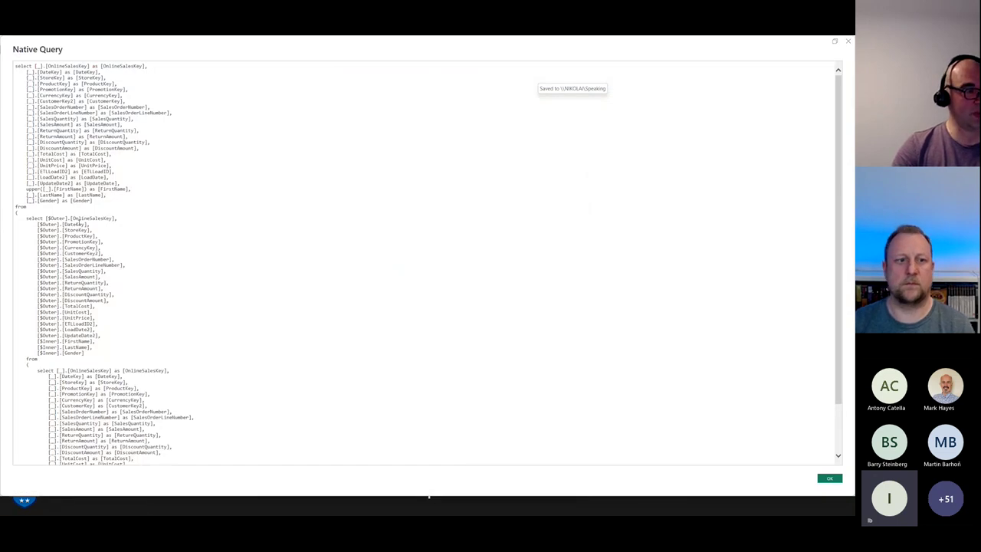
Examine the native SQL for the FirstName uppercase conversion and the TotalCost row filter, and close it.
key("super+plus")
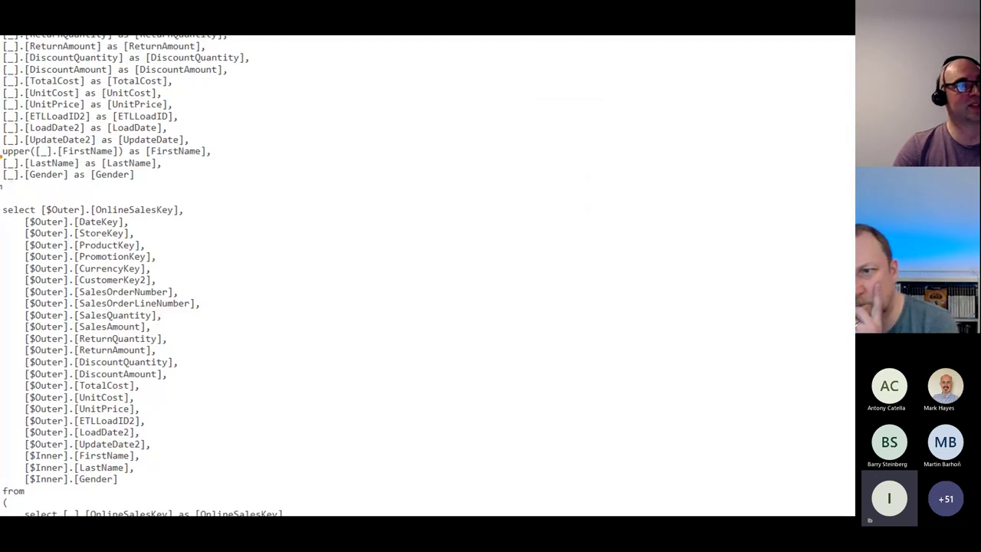
left_click_drag(0, 154, 26, 154)
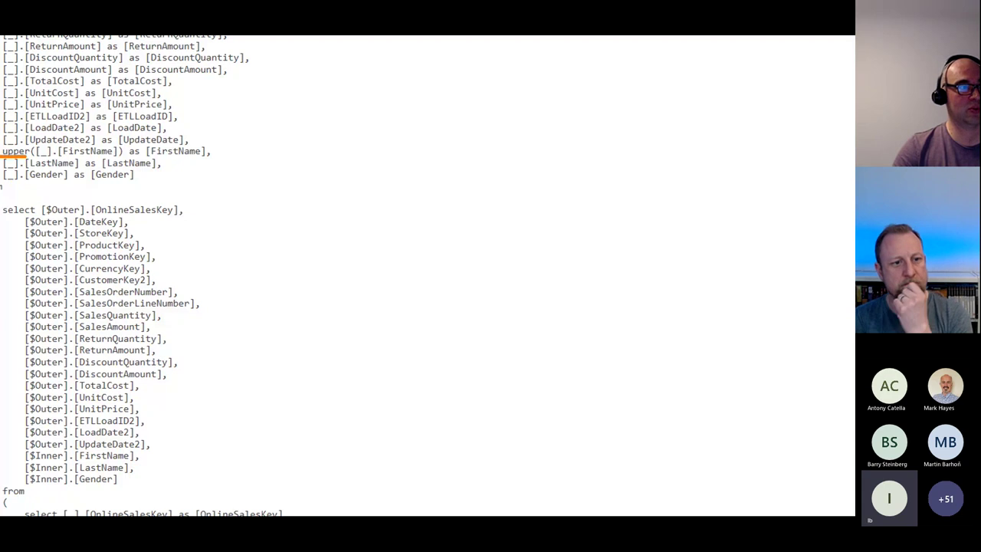
left_click_drag(26, 154, 48, 155)
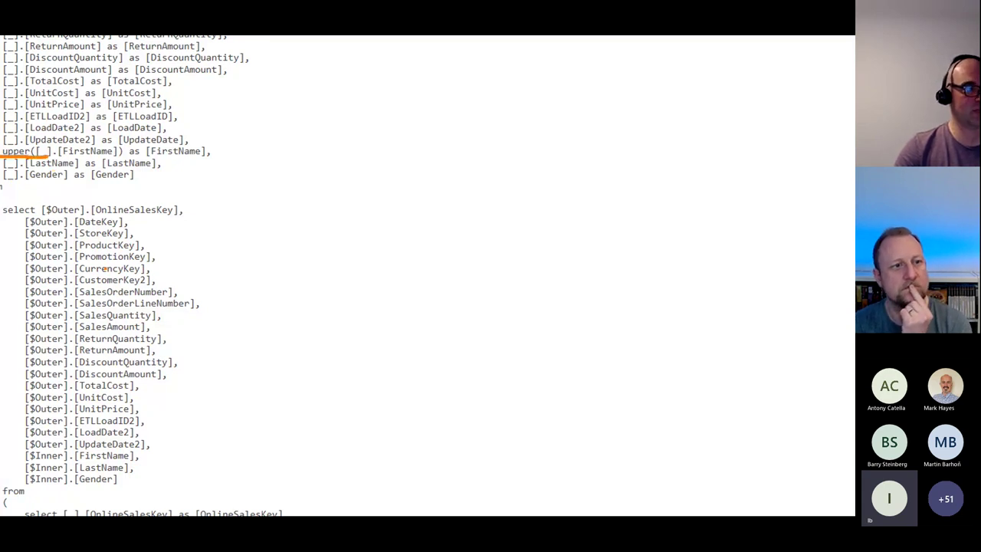
key("super+minus")
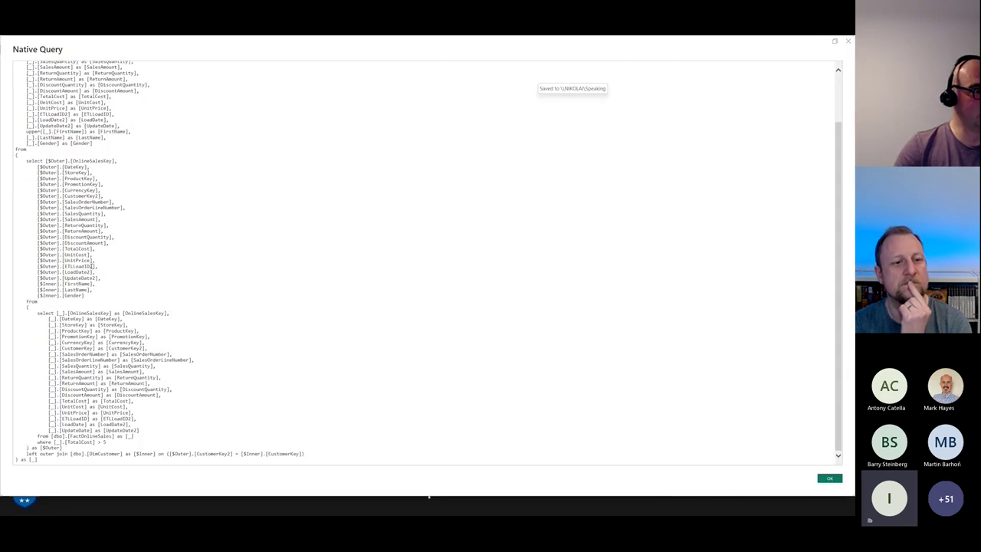
key("super+plus")
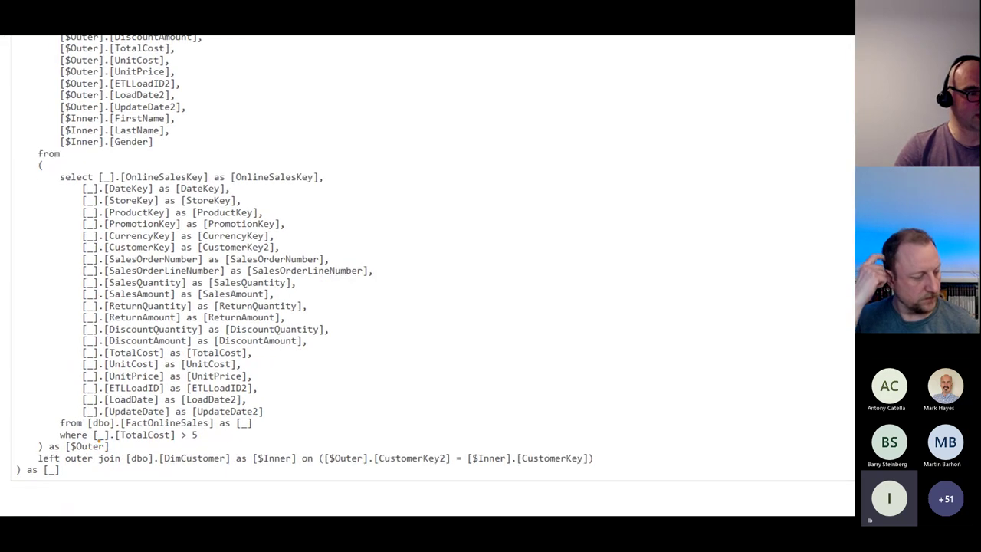
left_click_drag(43, 443, 246, 459)
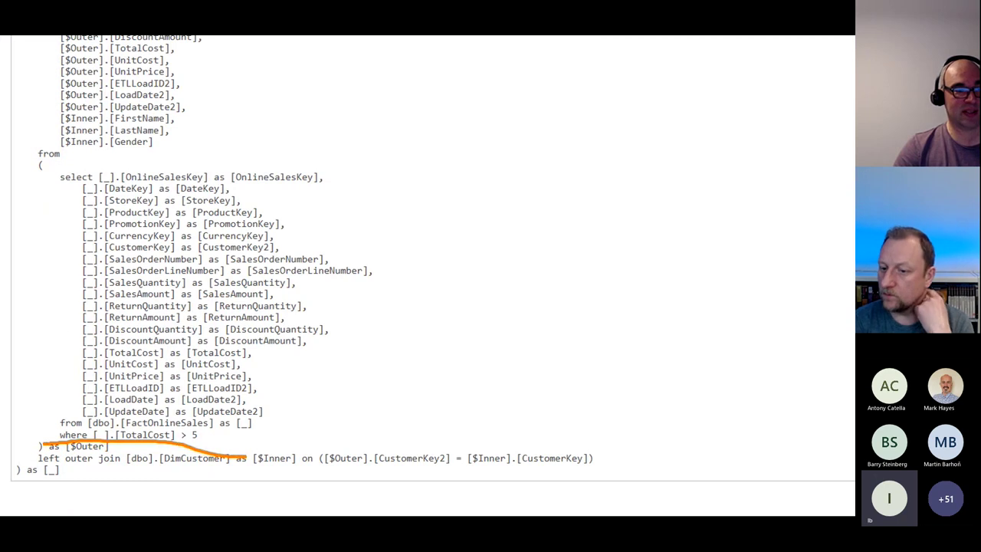
key("Escape")
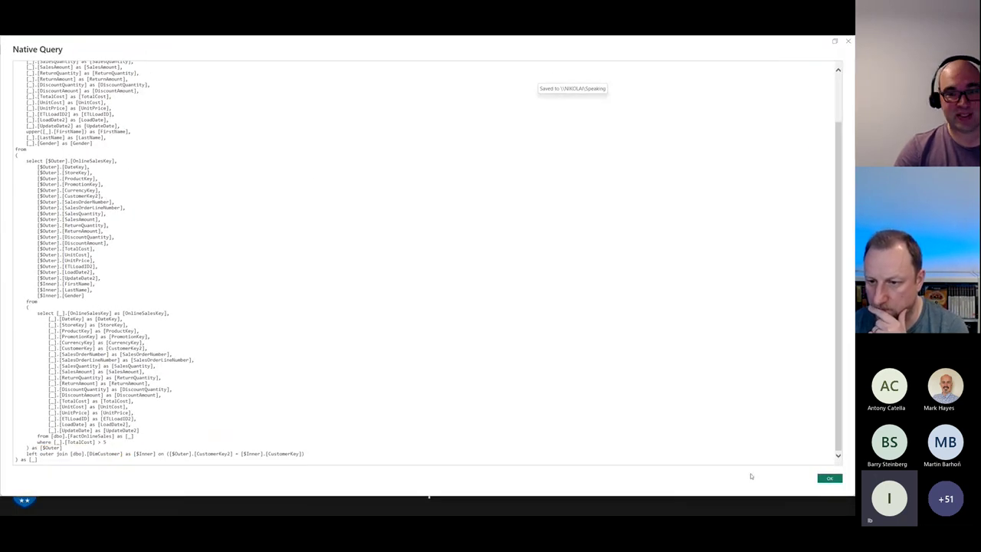
left_click(829, 478)
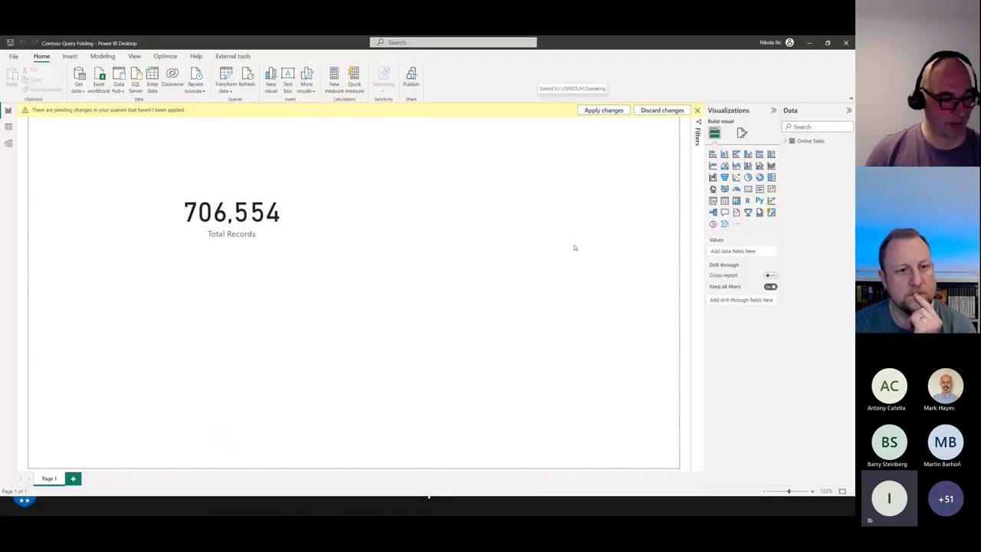
Return to the Contoso Query Folding query editor, close it and apply the pending DateKey changes to the model.
key("super+Tab")
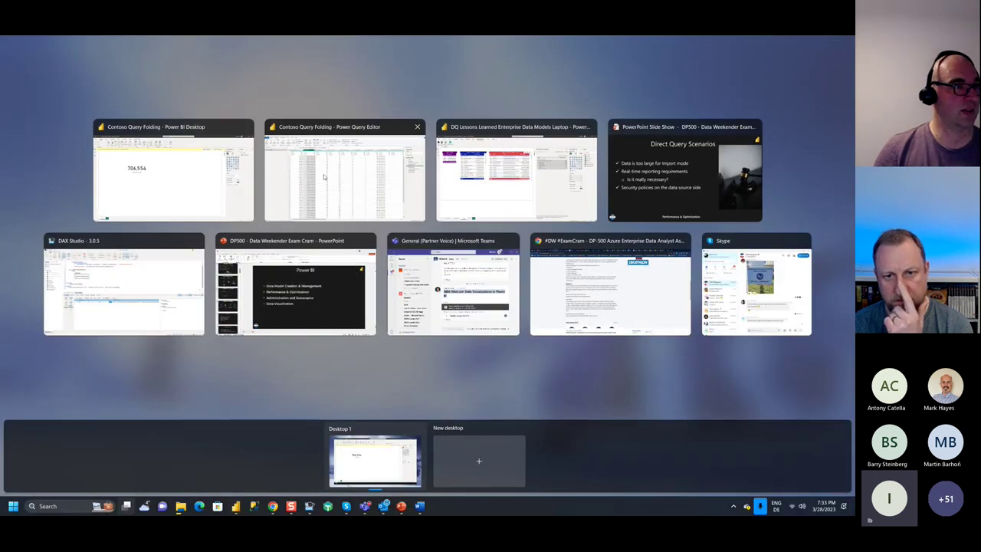
left_click(324, 177)
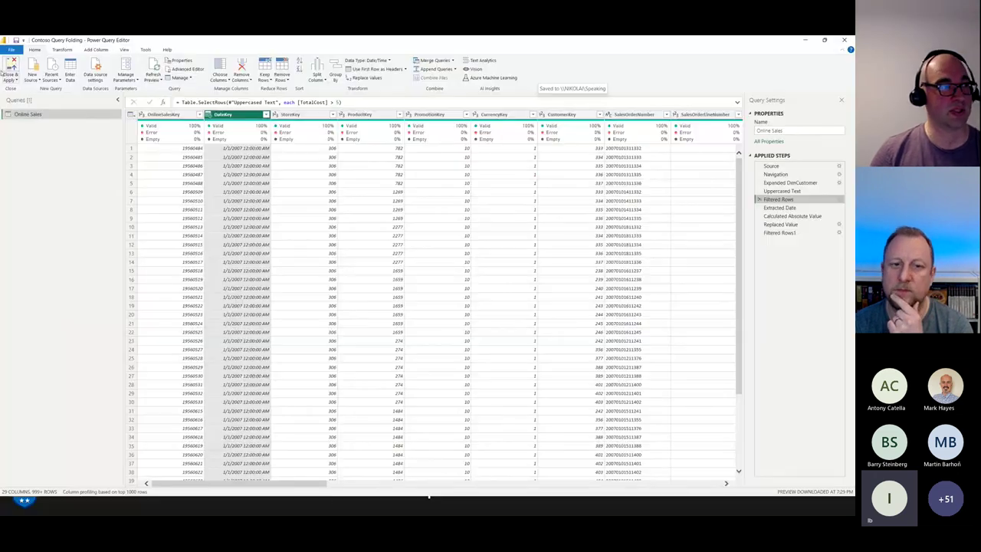
key("alt+Tab")
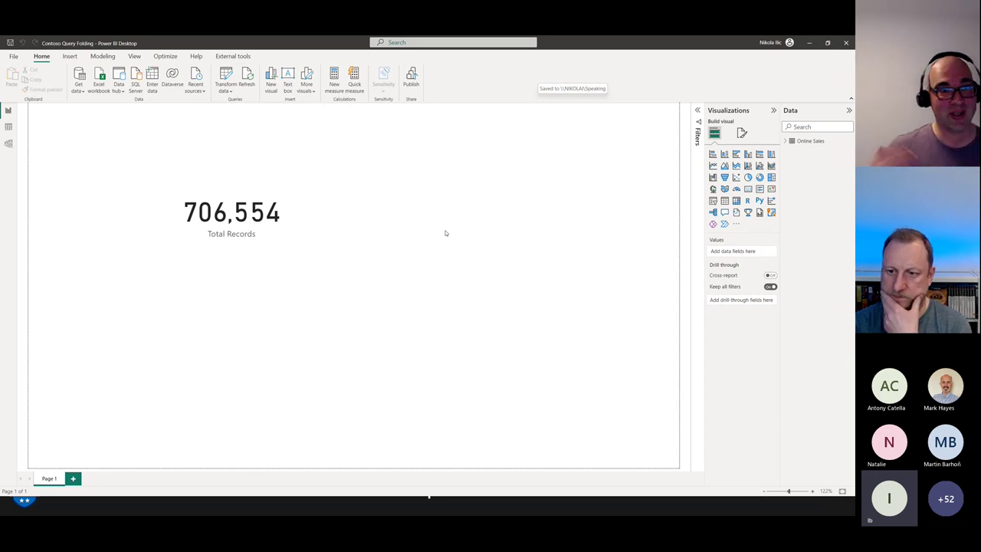
Switch to the PowerPoint slide show at the Direct Query Scenarios slide.
key("super+Tab")
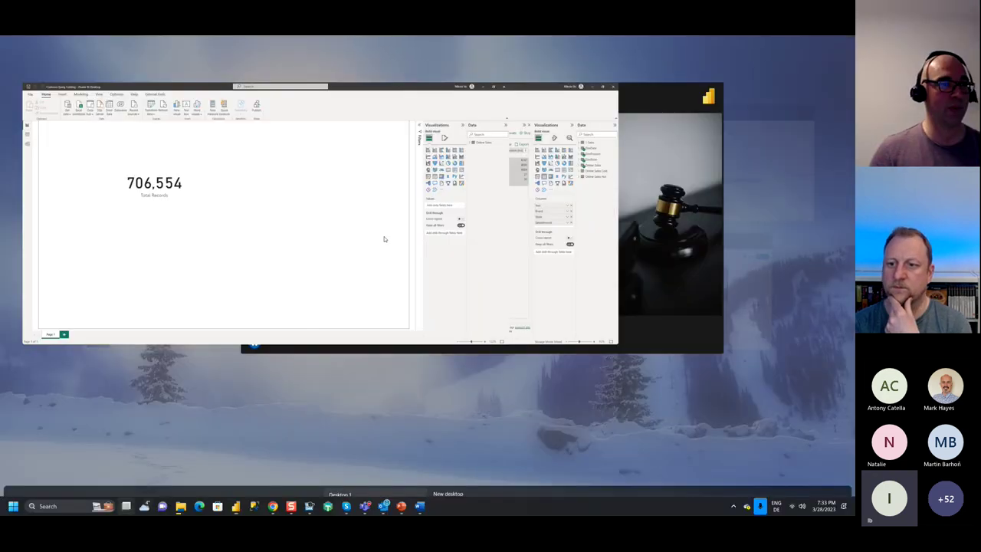
left_click(460, 176)
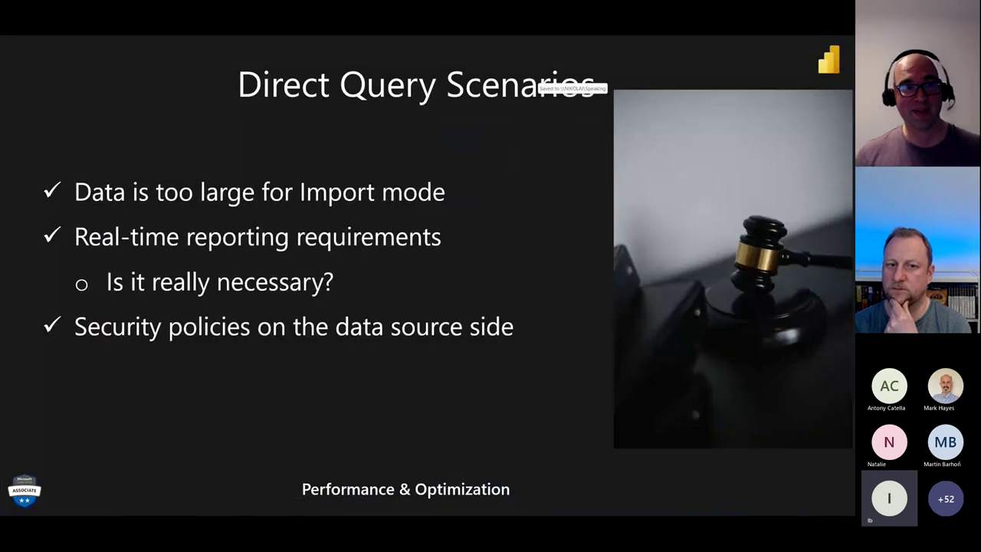